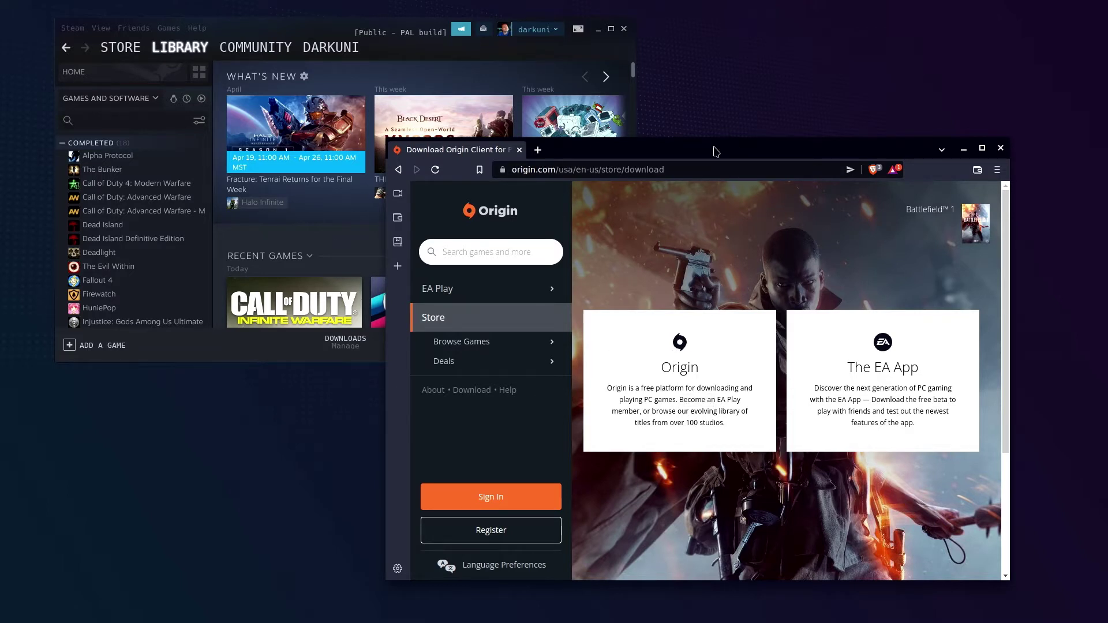
Download monroeworld.com/misc/OriginThinSetup.exe in Brave and save it to the Downloads folder
{"action": "left_click", "coordinate": [706, 171]}
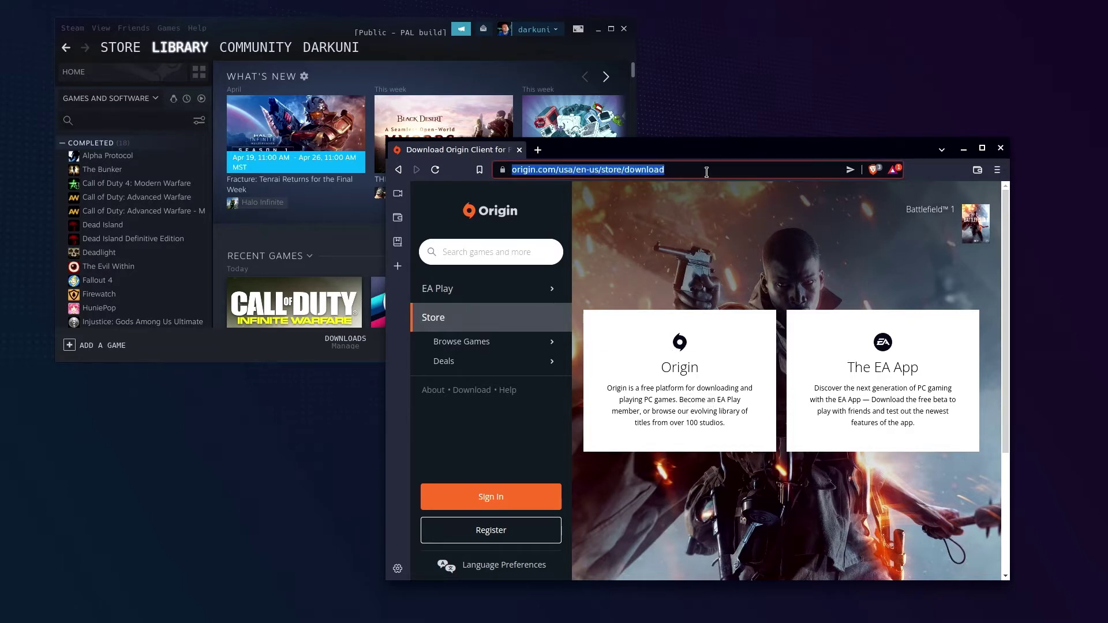
{"action": "type", "text": "monroeworld.com"}
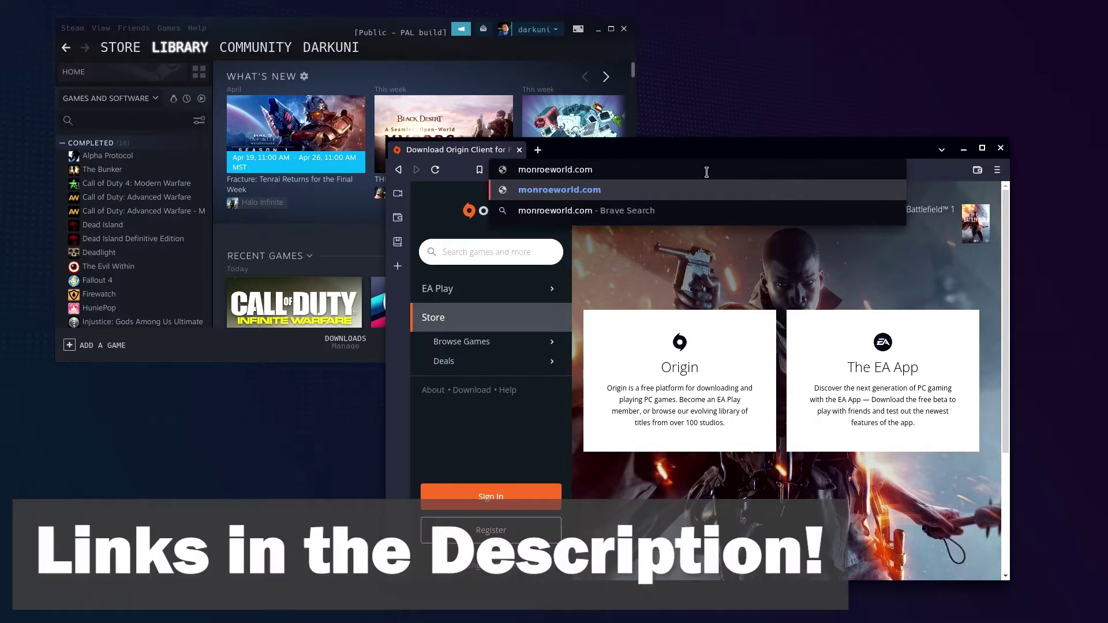
{"action": "type", "text": "/misc/"}
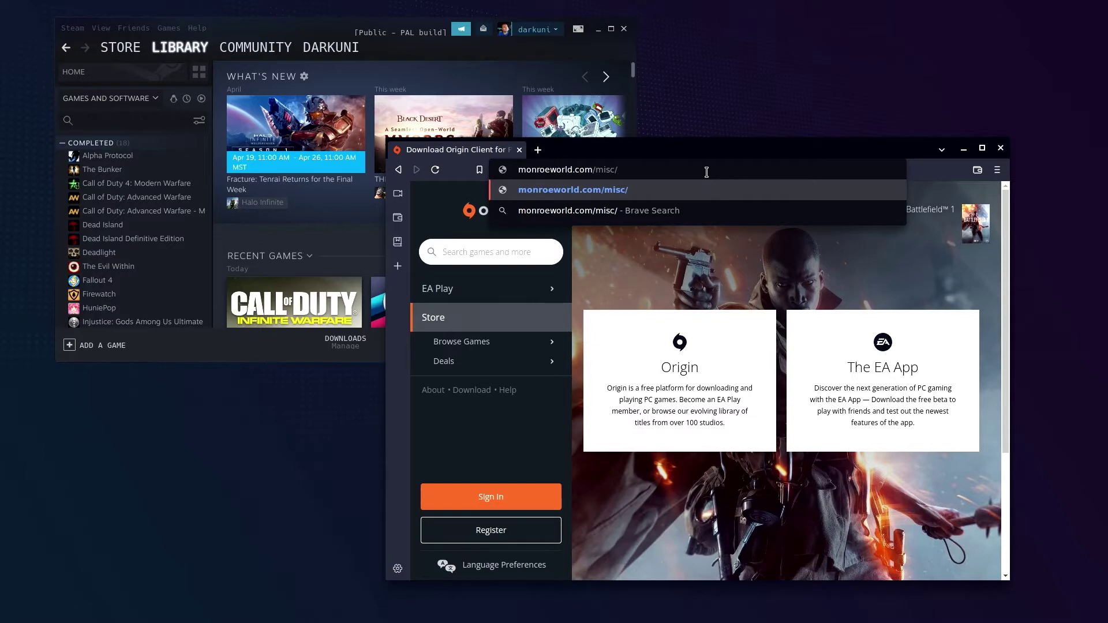
{"action": "type", "text": "OriginS"}
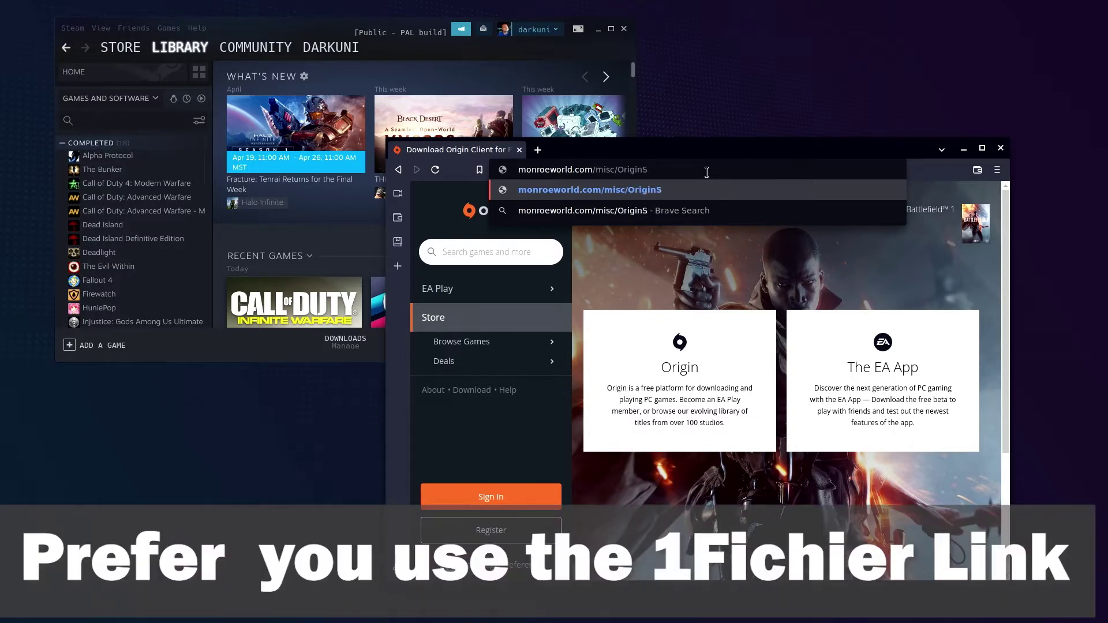
{"action": "key", "text": "BackSpace"}
{"action": "type", "text": "ThinSetup.ex"}
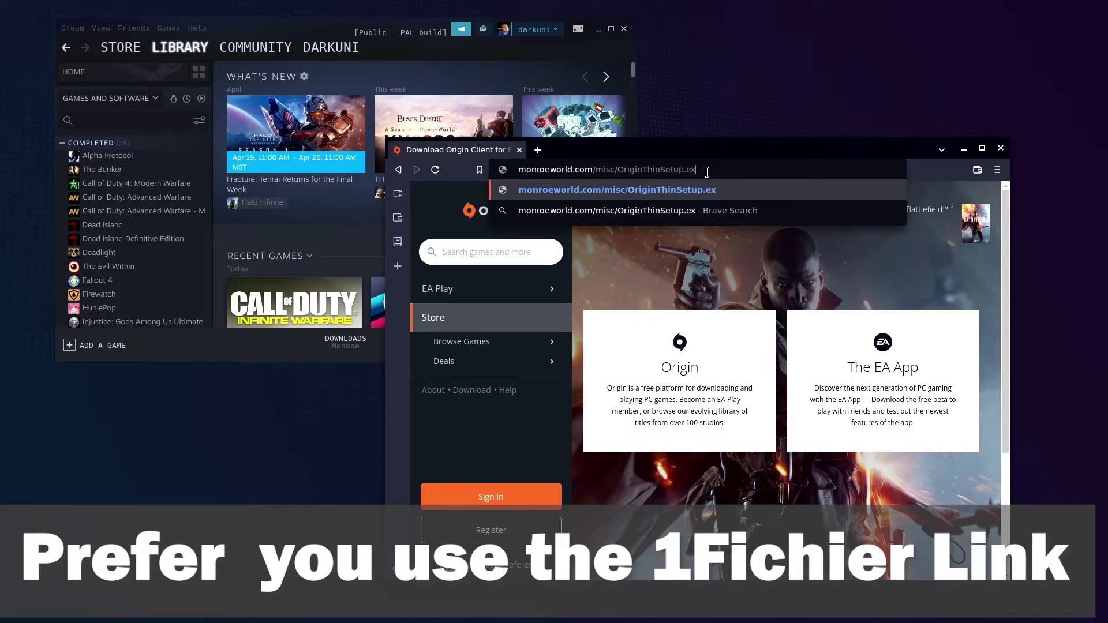
{"action": "type", "text": "e"}
{"action": "key", "text": "Return"}
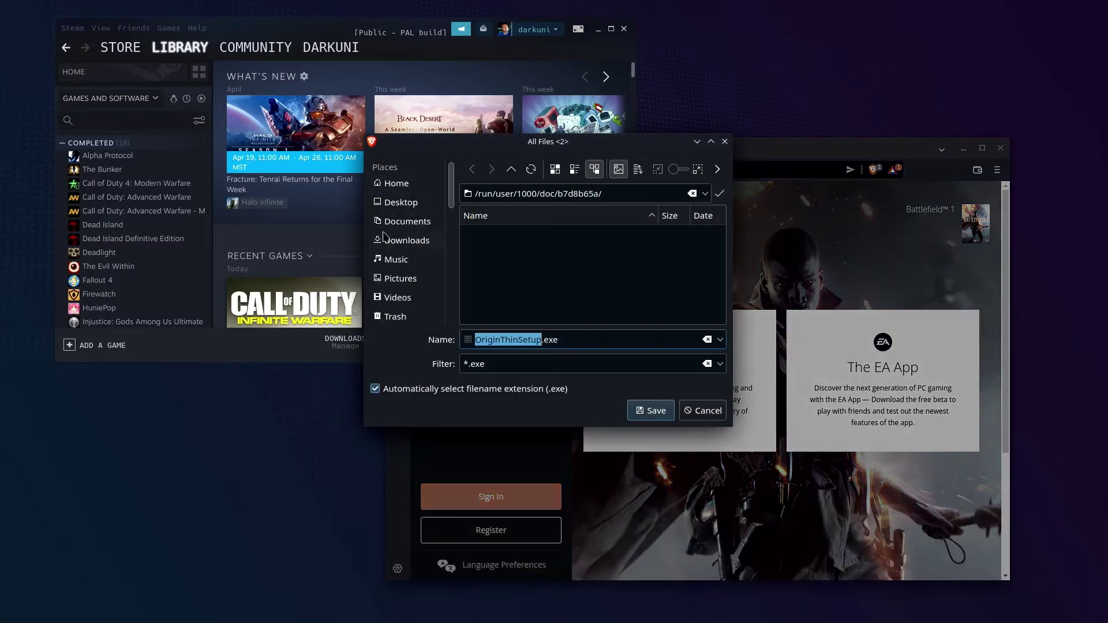
{"action": "left_click", "coordinate": [412, 239]}
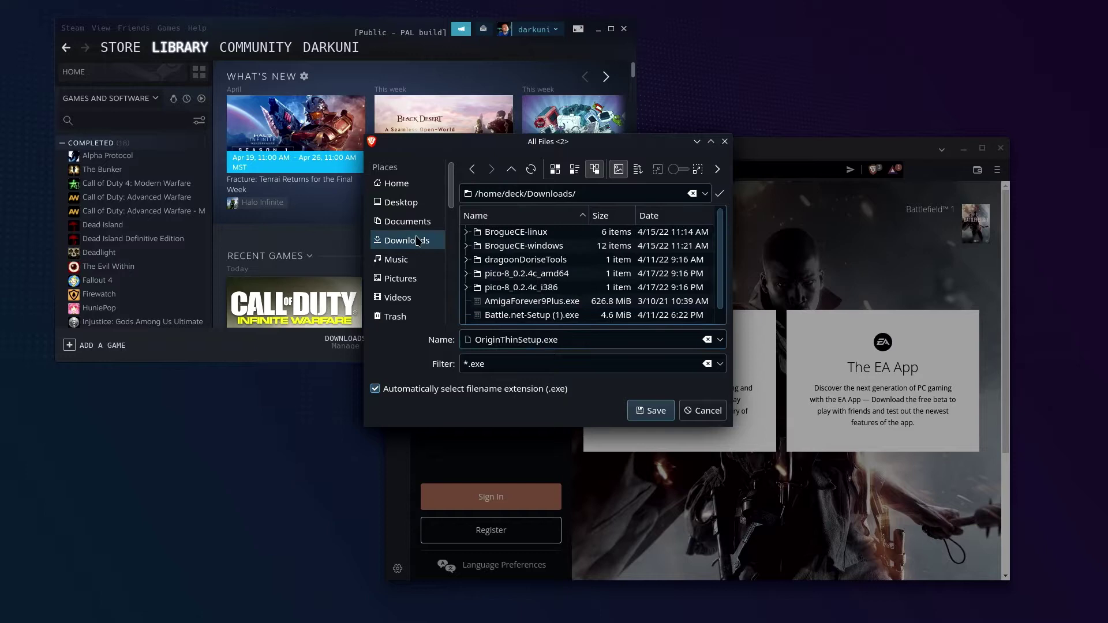
{"action": "left_click", "coordinate": [661, 416]}
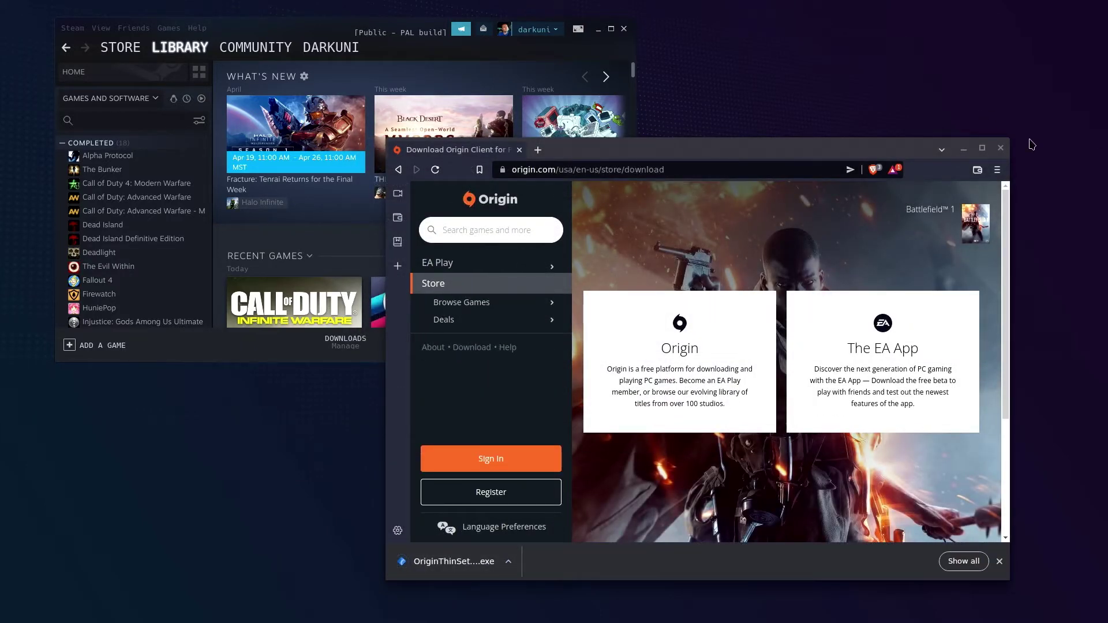
Close Brave, maximize Steam and start adding a non-Steam game by browsing for a program
{"action": "left_click", "coordinate": [1001, 149]}
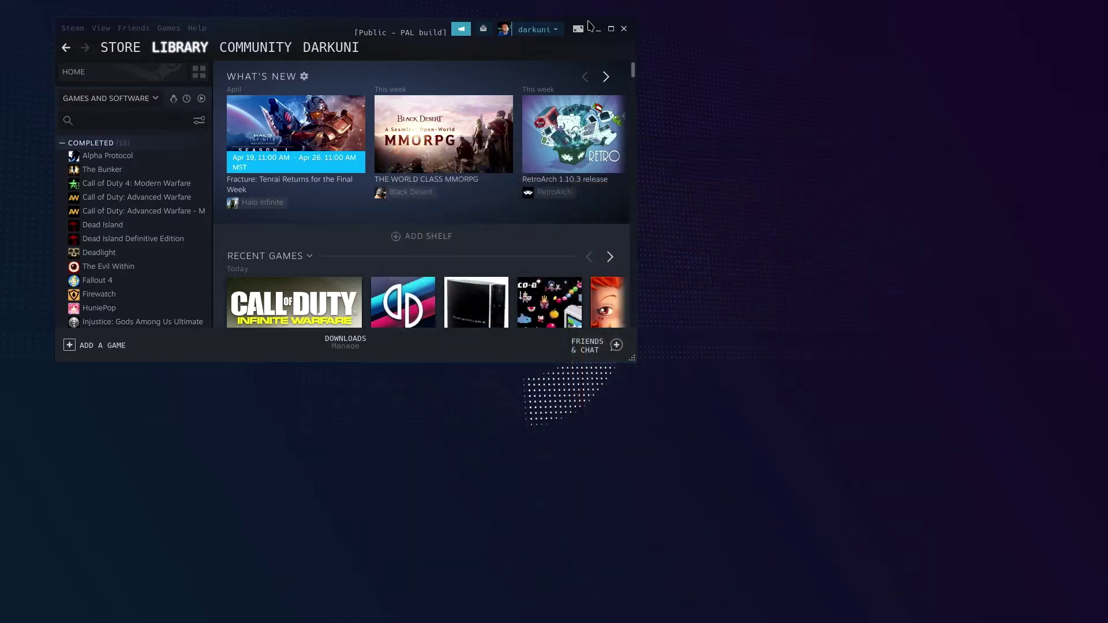
{"action": "left_click", "coordinate": [611, 28]}
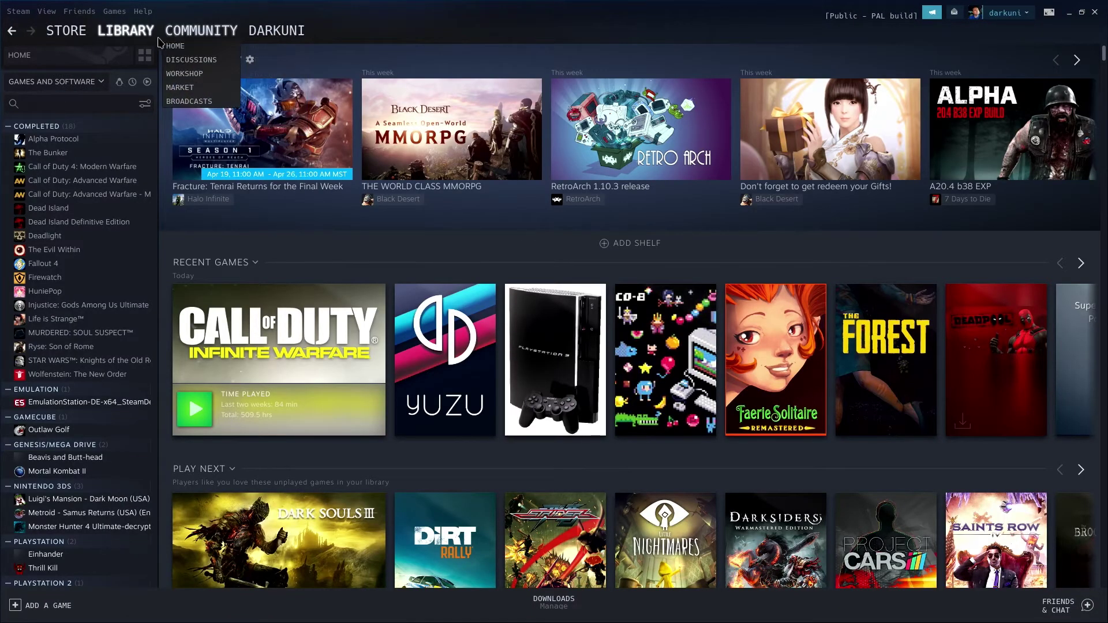
{"action": "mouse_move", "coordinate": [129, 35]}
{"action": "left_click", "coordinate": [36, 606]}
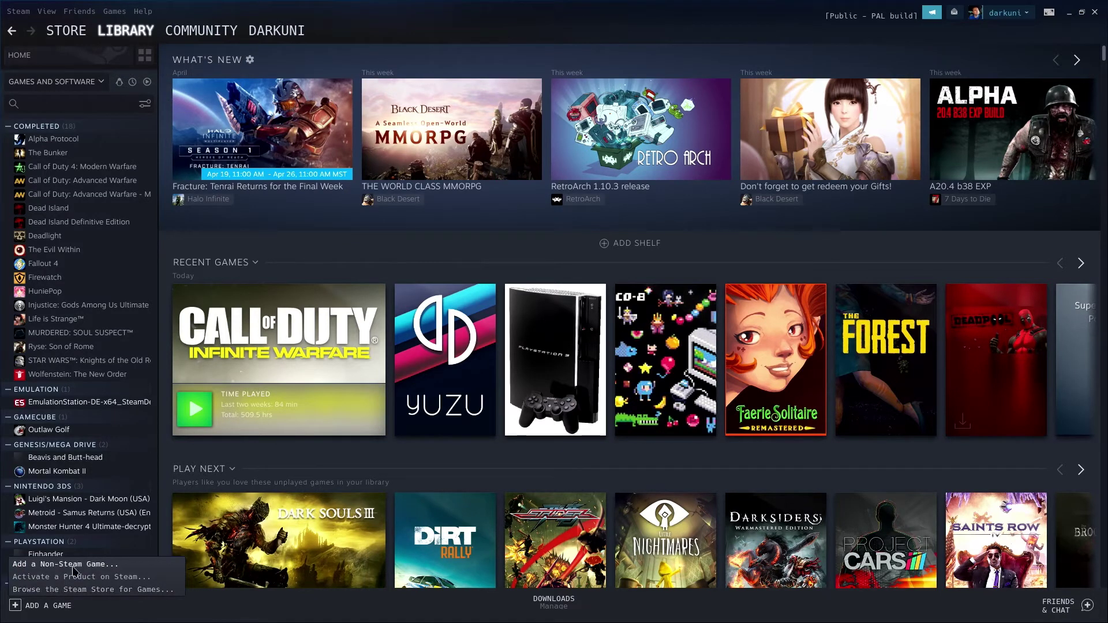
{"action": "left_click", "coordinate": [73, 566]}
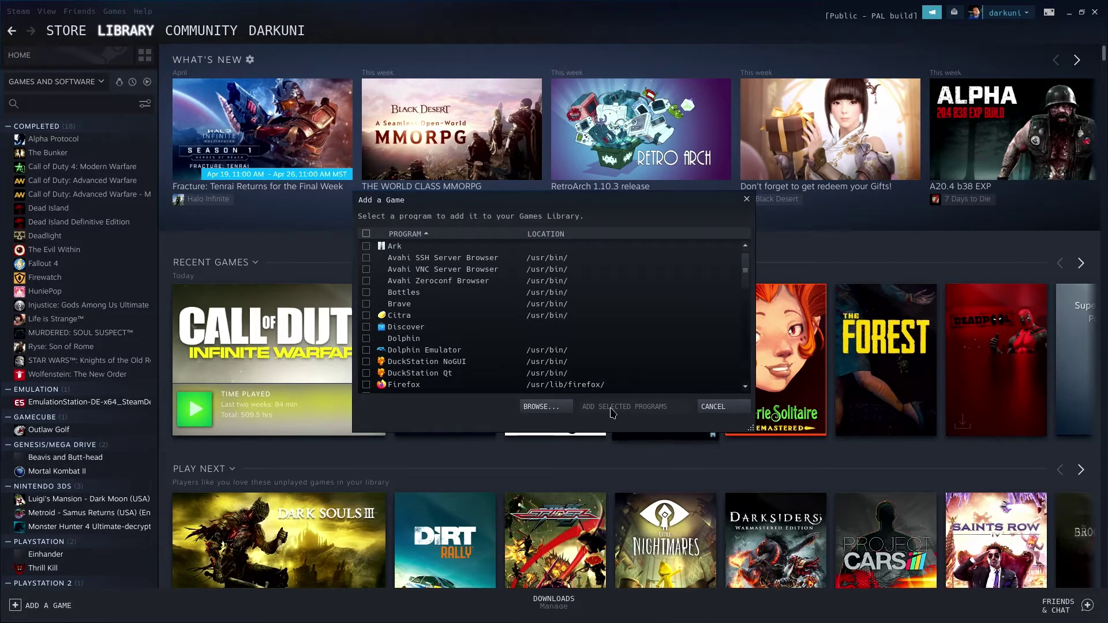
{"action": "left_click", "coordinate": [542, 406]}
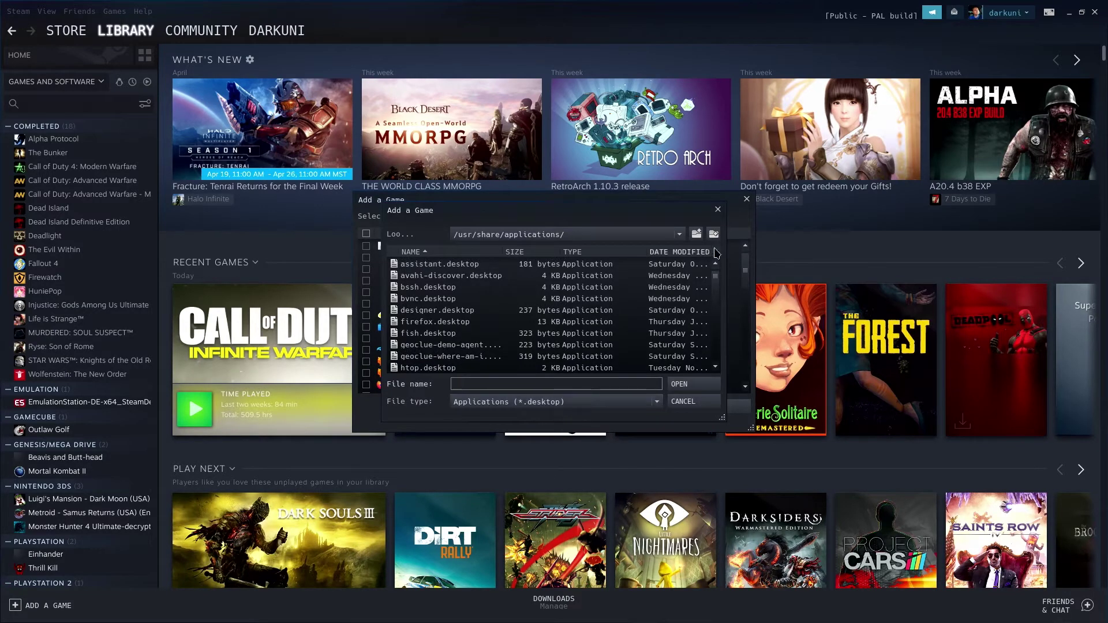
Pick OriginThinSetup.exe from /home/deck/Downloads with All Files shown and add it to the library
{"action": "left_click", "coordinate": [697, 234]}
{"action": "left_click", "coordinate": [680, 235]}
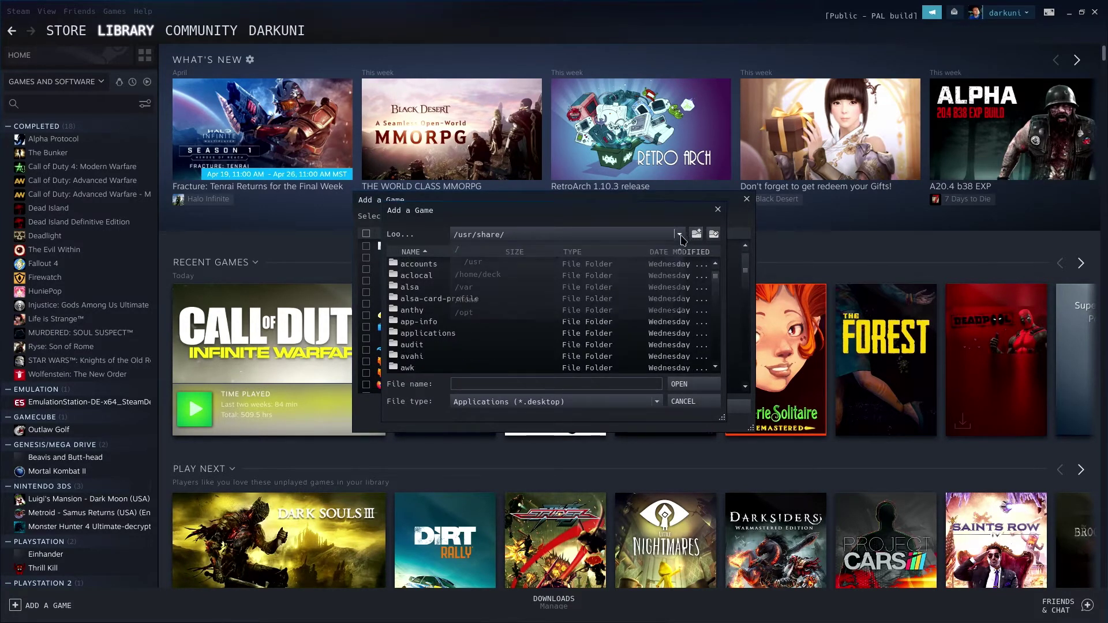
{"action": "left_click", "coordinate": [491, 275]}
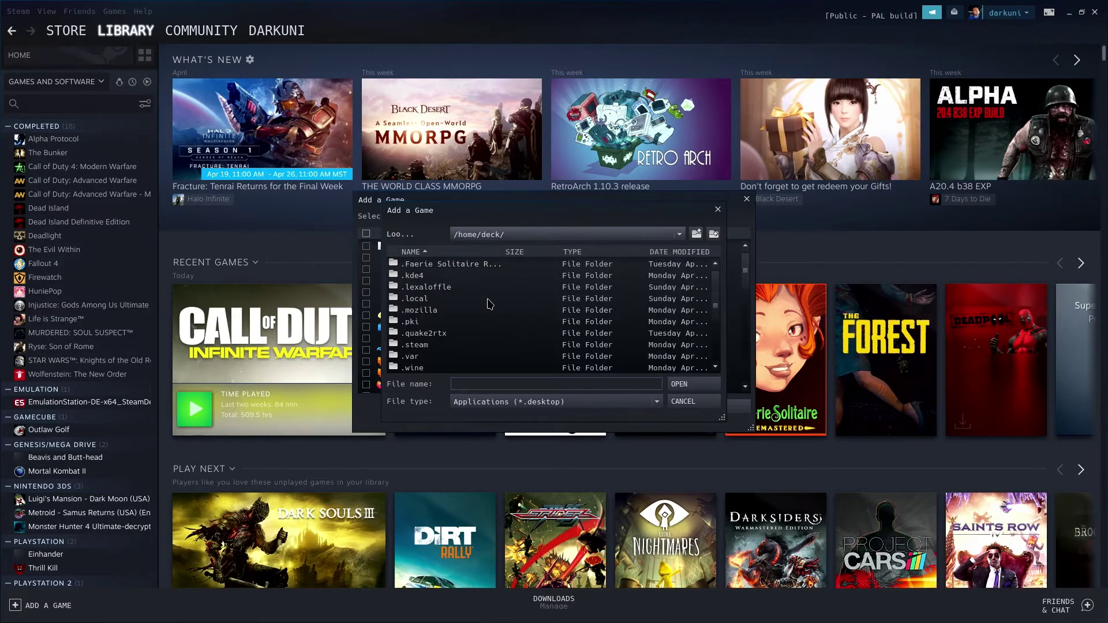
{"action": "scroll", "coordinate": [490, 304], "scroll_direction": "down", "scroll_amount": 2}
{"action": "double_click", "coordinate": [428, 324]}
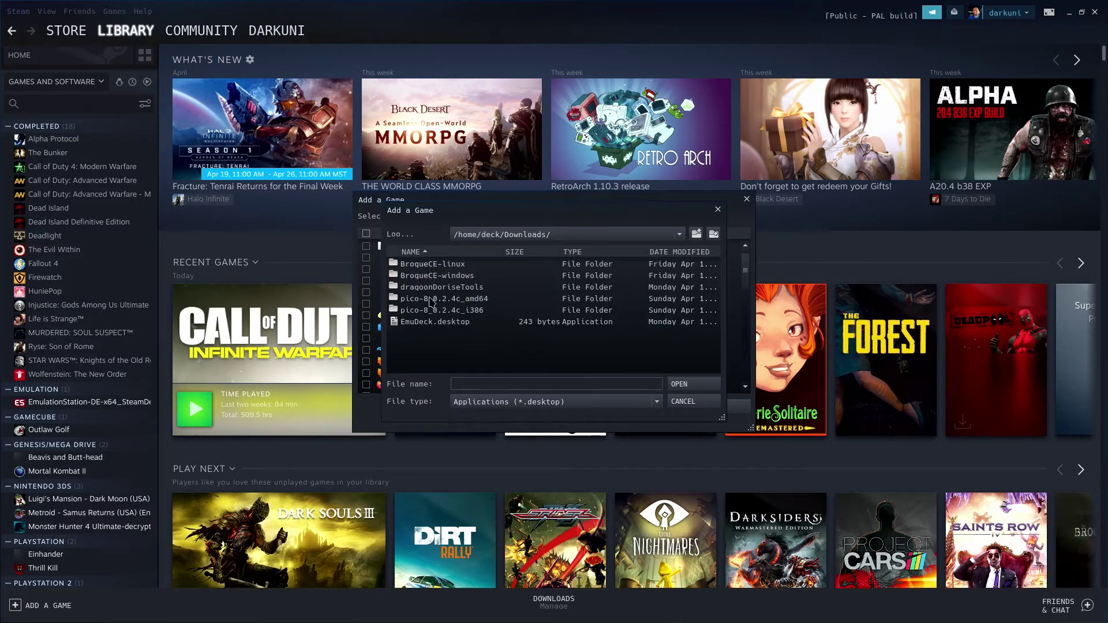
{"action": "left_click", "coordinate": [575, 404]}
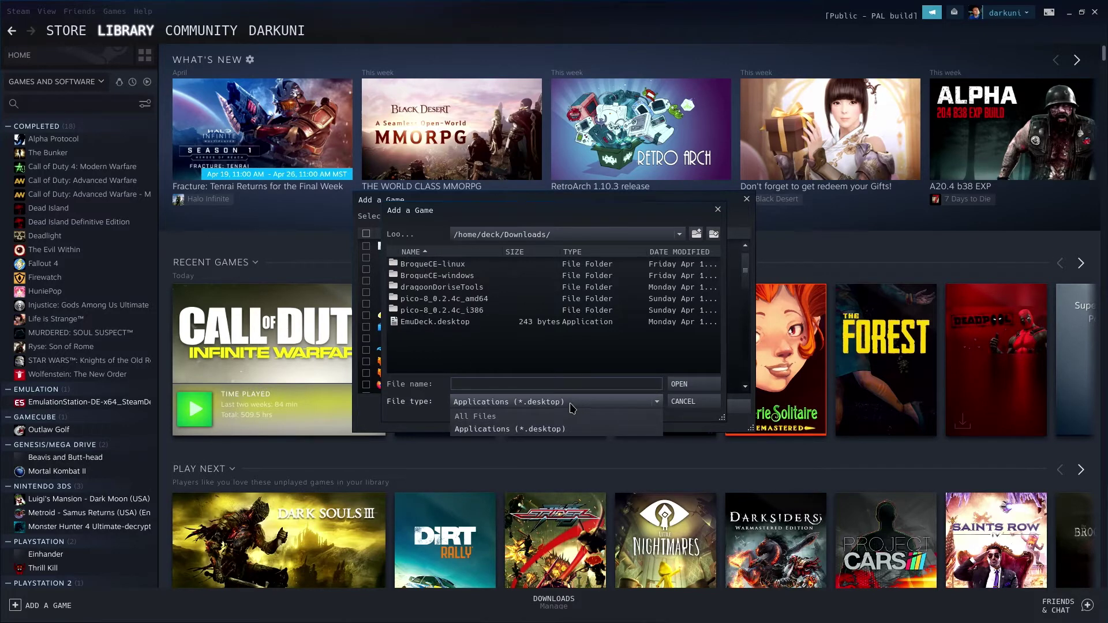
{"action": "left_click", "coordinate": [488, 417]}
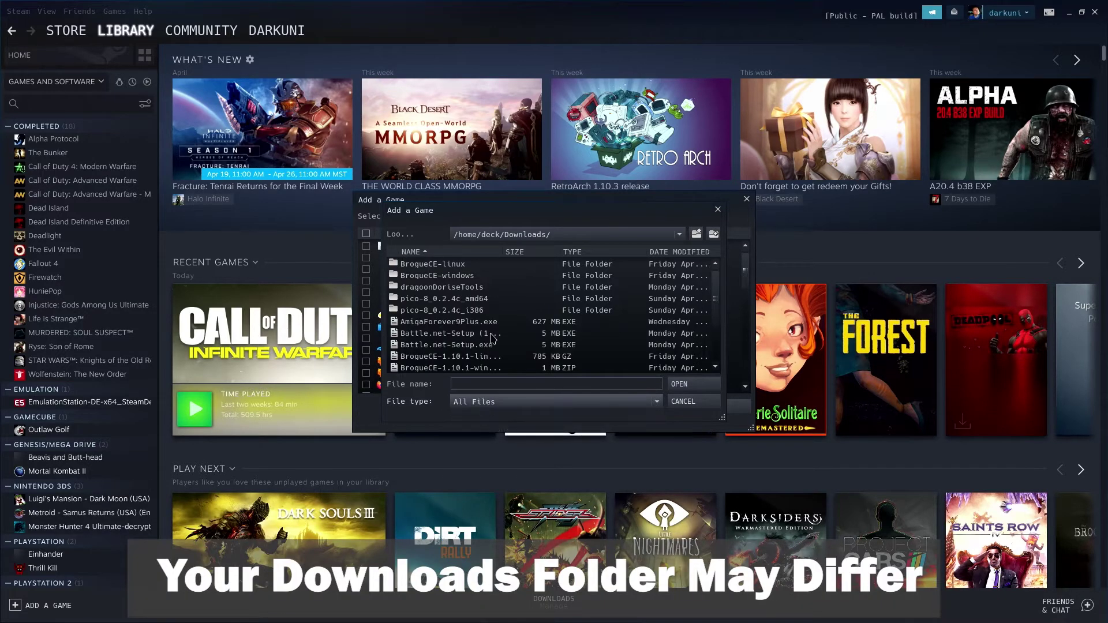
{"action": "scroll", "coordinate": [493, 339], "scroll_direction": "down", "scroll_amount": 2}
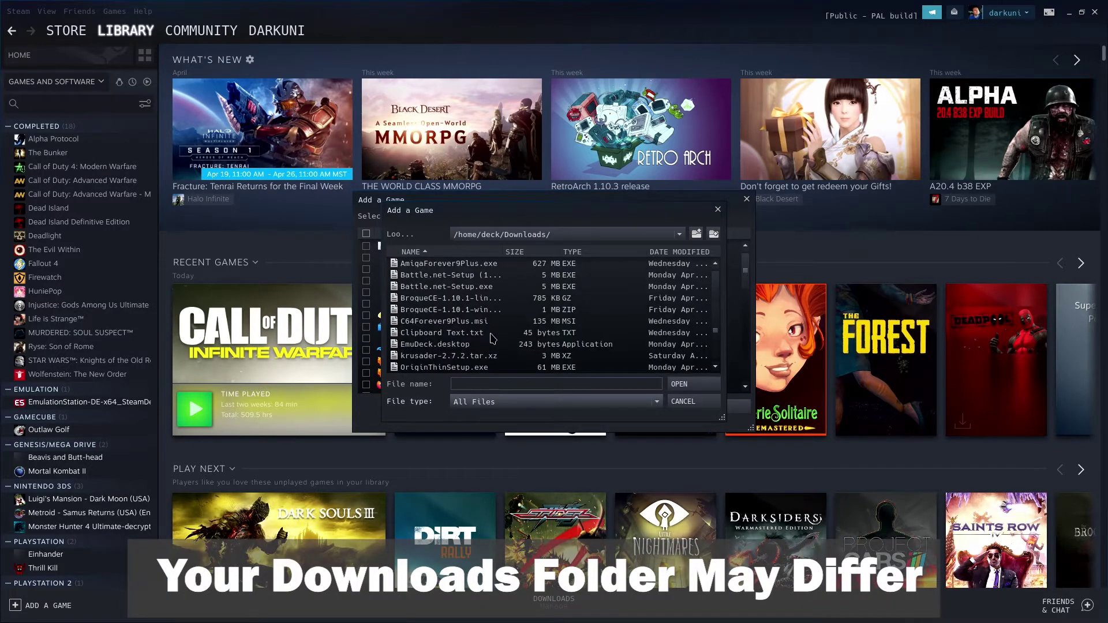
{"action": "double_click", "coordinate": [467, 369]}
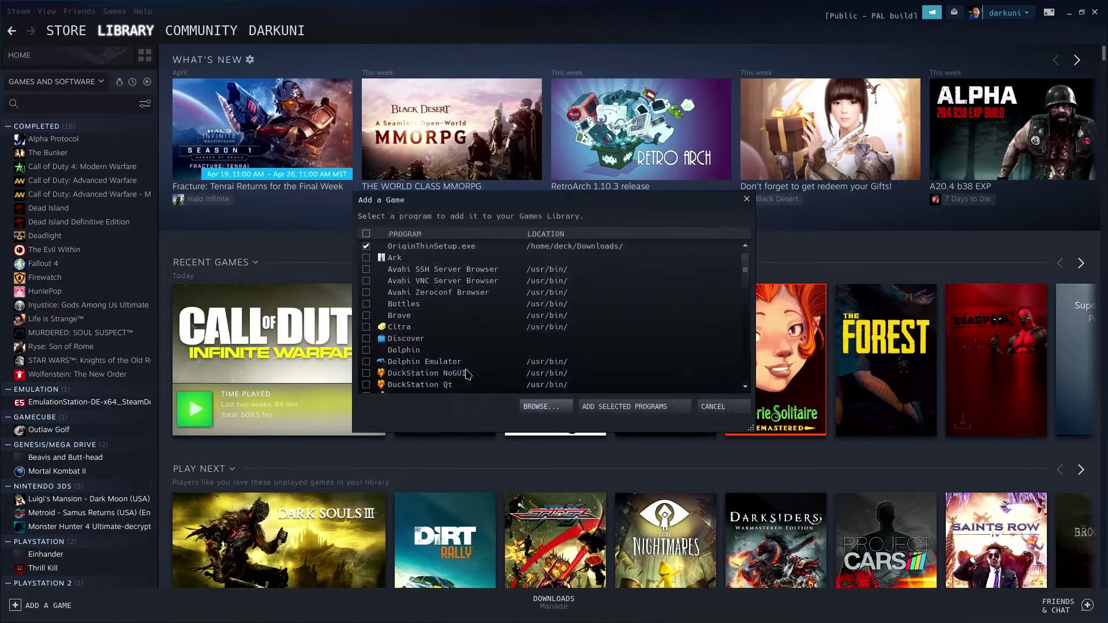
{"action": "left_click", "coordinate": [648, 407]}
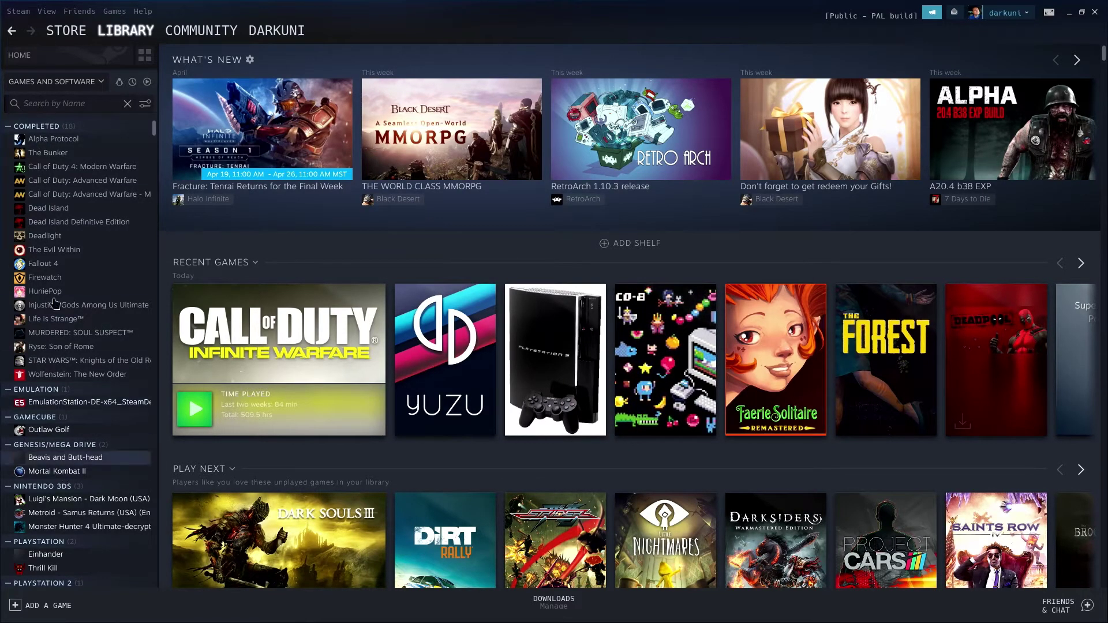
Search the library for 'origin' and open the OriginThinSetup.exe page
{"action": "left_click", "coordinate": [48, 102]}
{"action": "type", "text": "orgin"}
{"action": "key", "text": "BackSpace"}
{"action": "key", "text": "BackSpace"}
{"action": "key", "text": "BackSpace"}
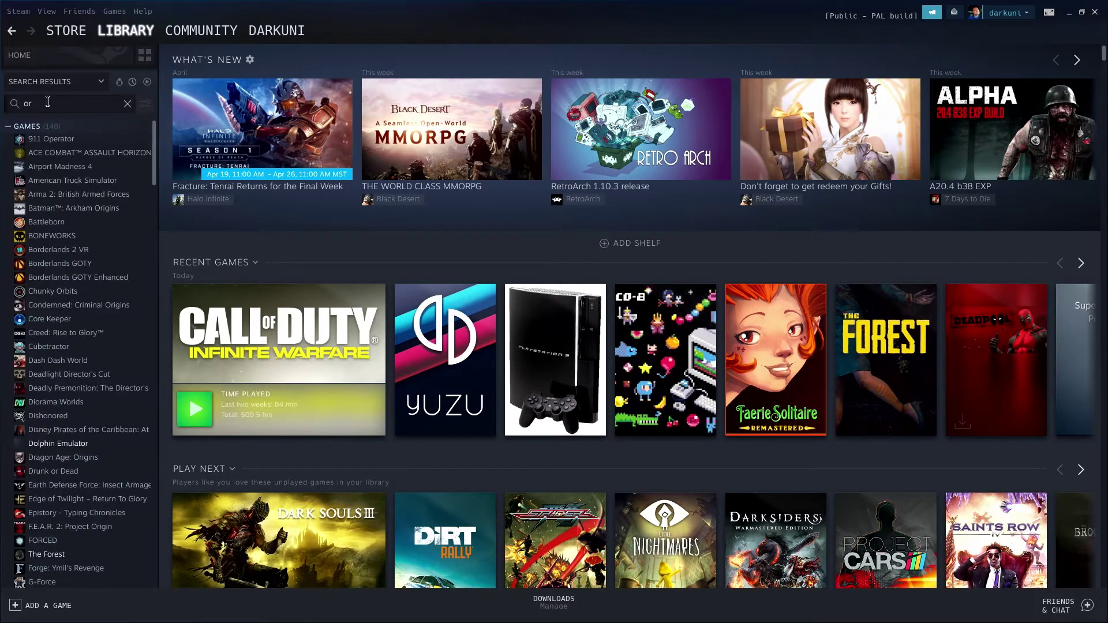
{"action": "type", "text": "igin"}
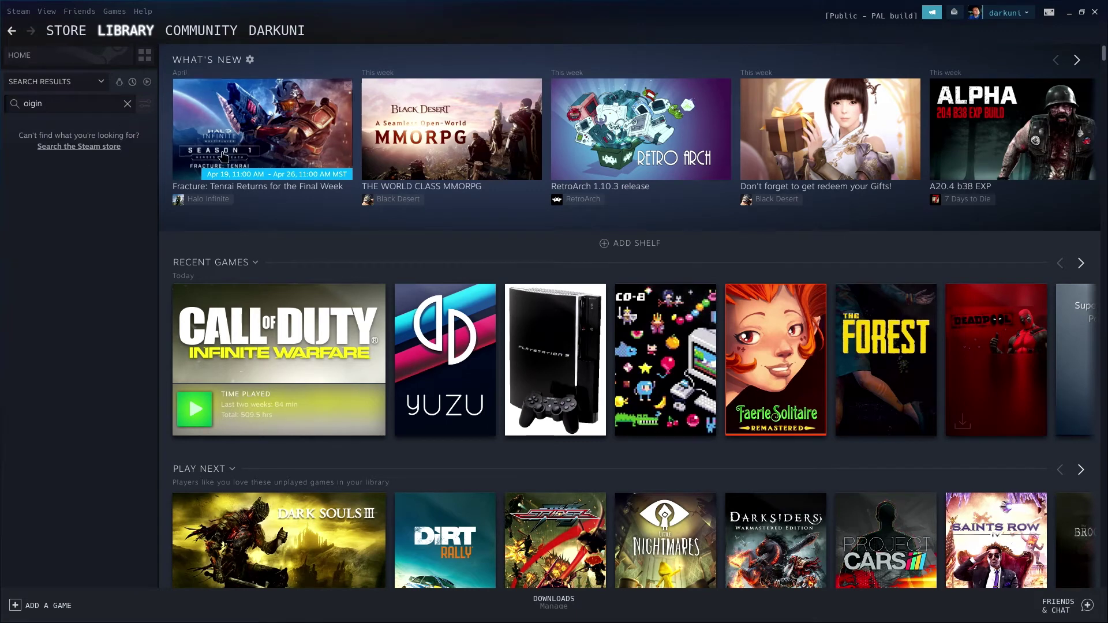
{"action": "key", "text": "BackSpace"}
{"action": "key", "text": "BackSpace"}
{"action": "key", "text": "BackSpace"}
{"action": "key", "text": "BackSpace"}
{"action": "type", "text": "r"}
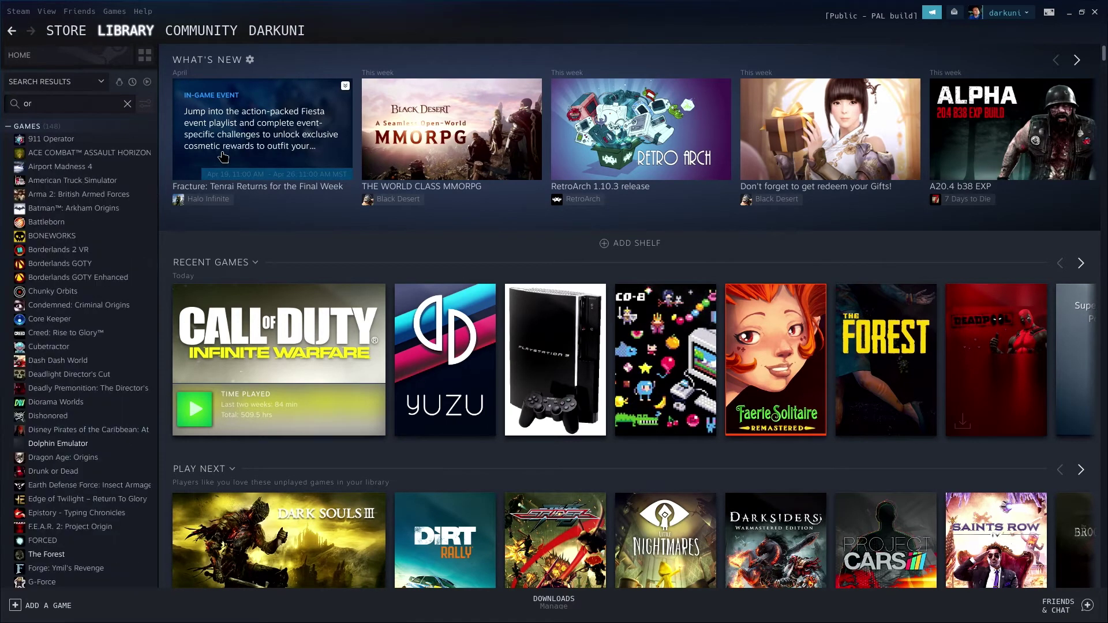
{"action": "type", "text": "igin"}
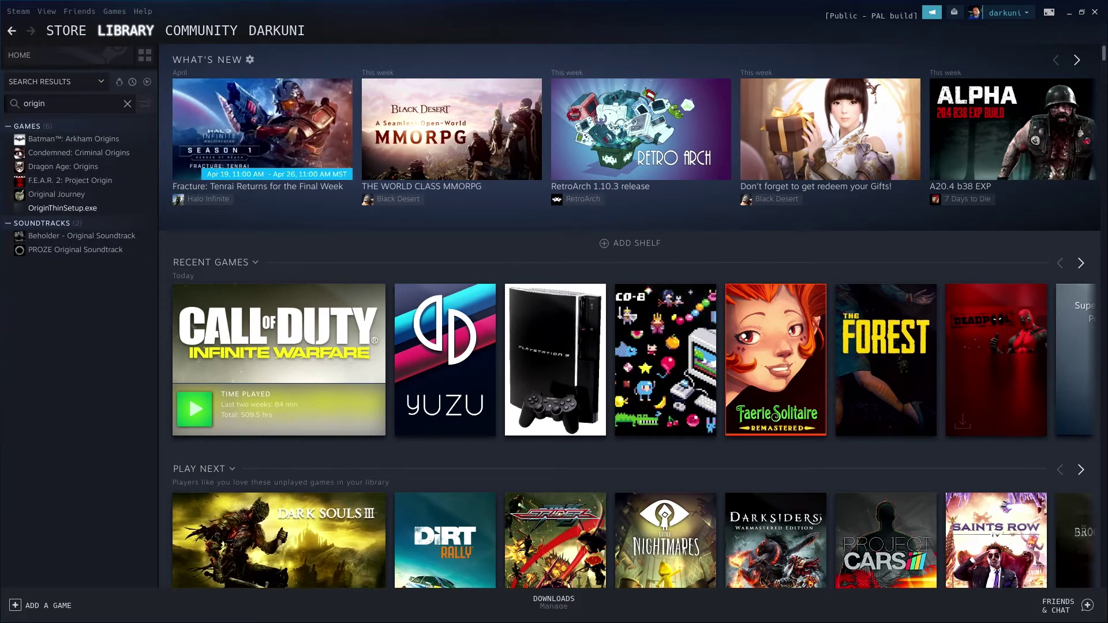
{"action": "left_click", "coordinate": [74, 212]}
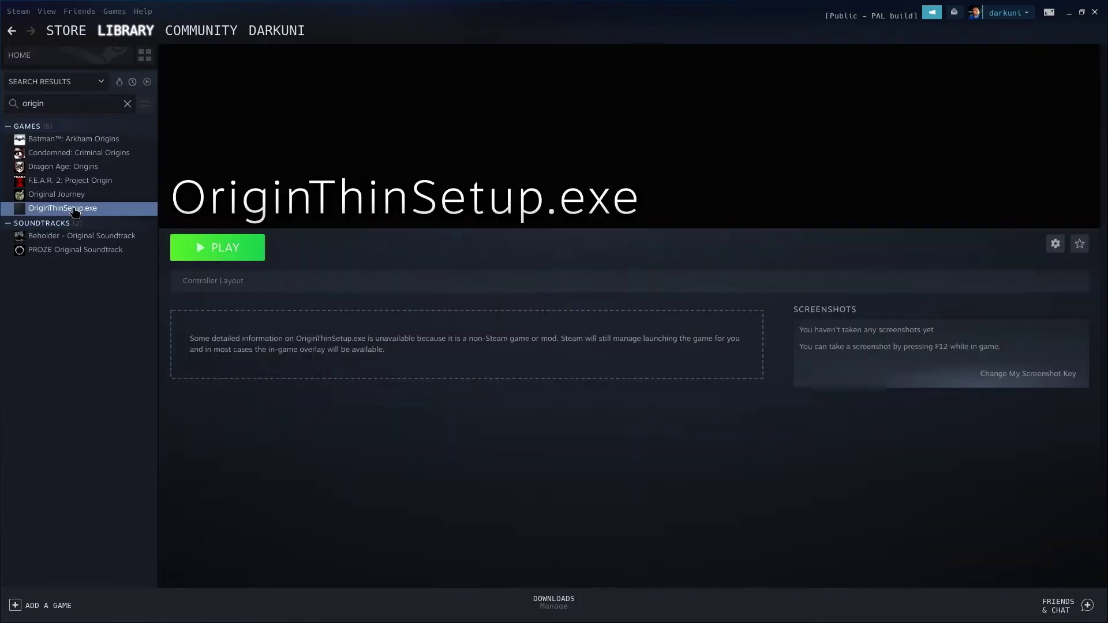
Force the shortcut's Steam Play compatibility tool to GE-Proton7-14 in its properties
{"action": "left_click", "coordinate": [1056, 244]}
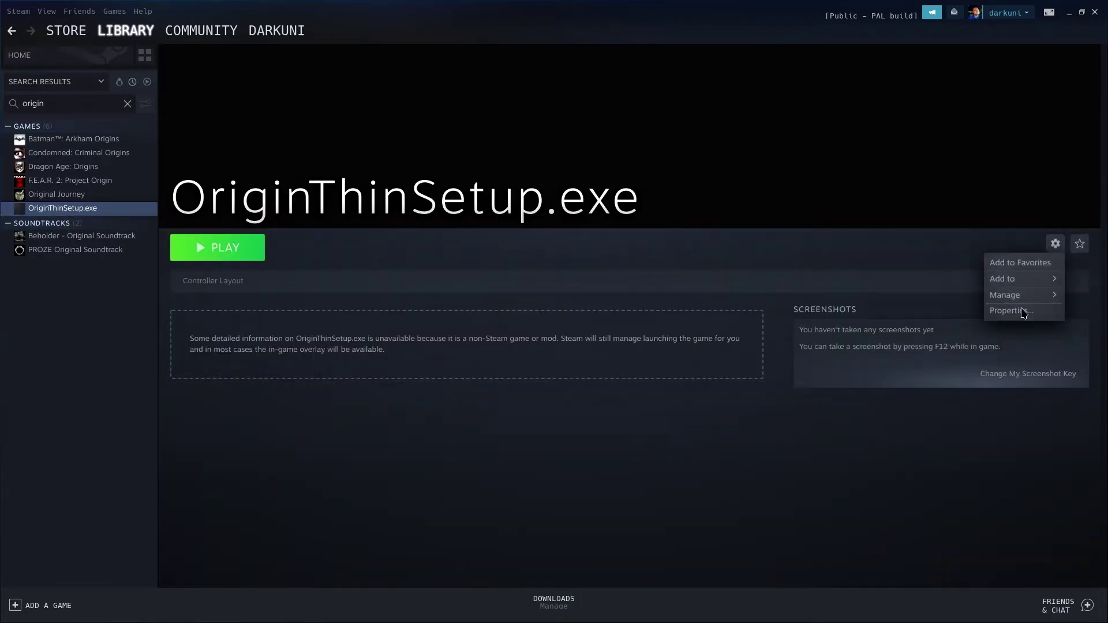
{"action": "left_click", "coordinate": [1023, 311]}
{"action": "left_click", "coordinate": [350, 210]}
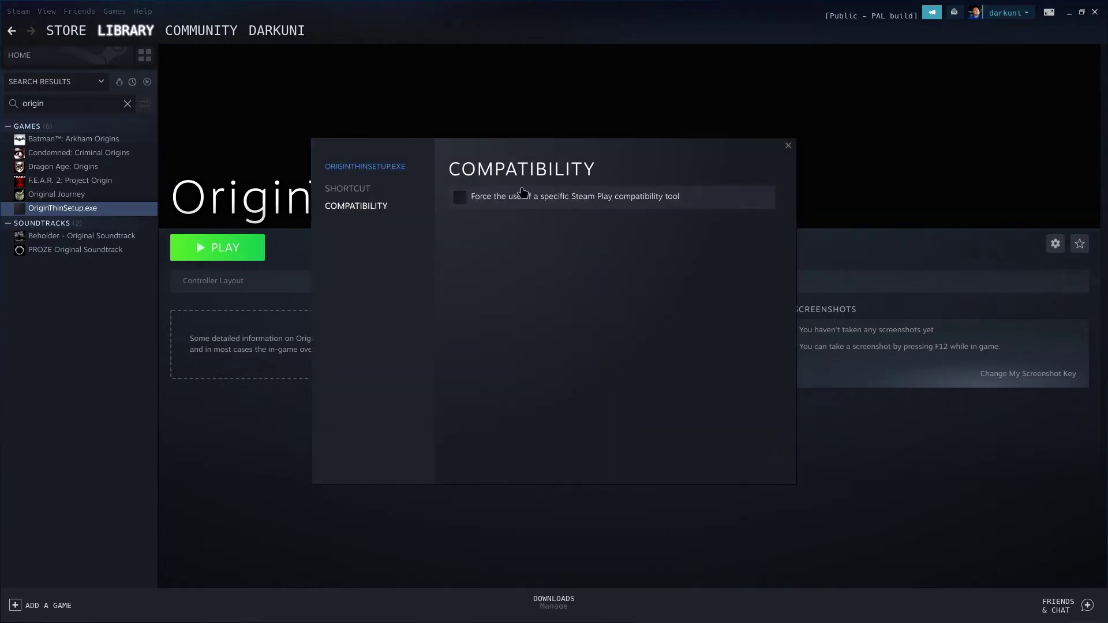
{"action": "left_click", "coordinate": [611, 196]}
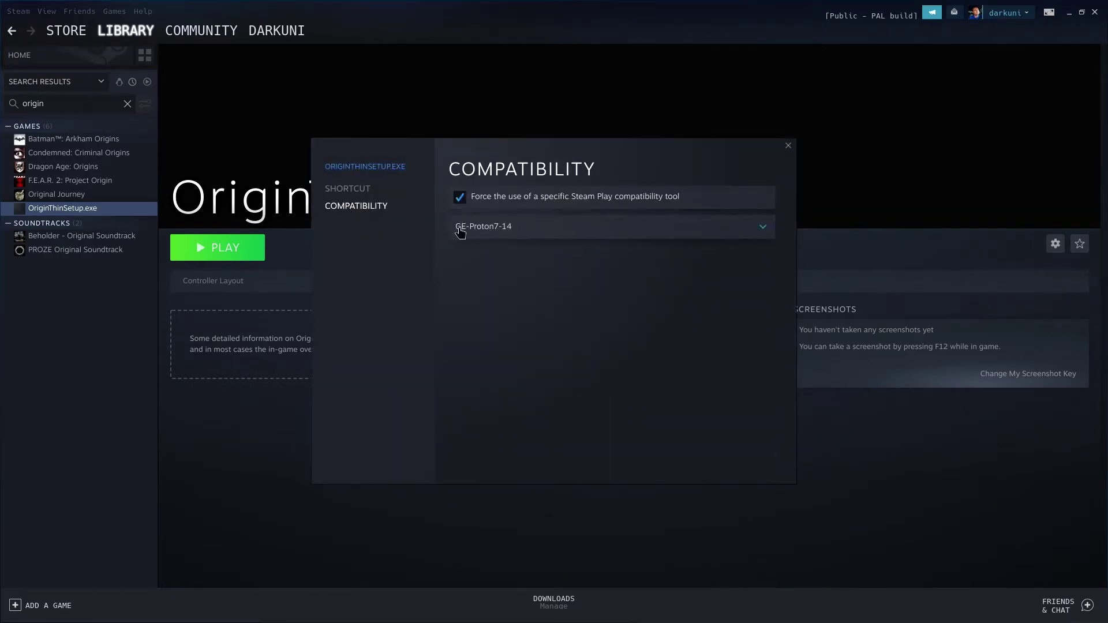
{"action": "left_click", "coordinate": [770, 231]}
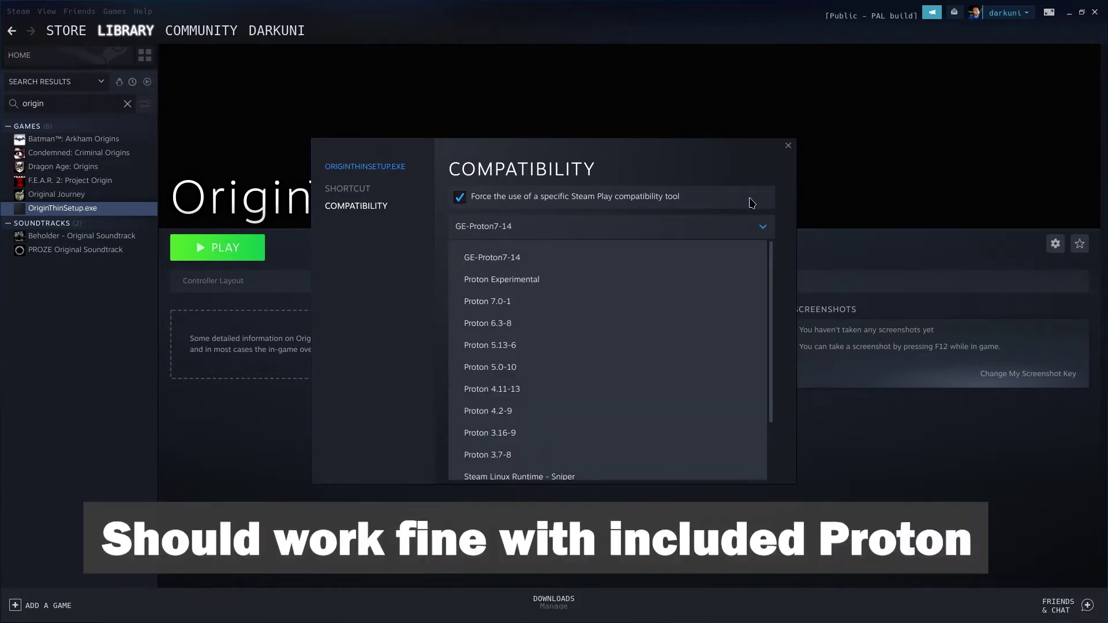
{"action": "left_click", "coordinate": [744, 227]}
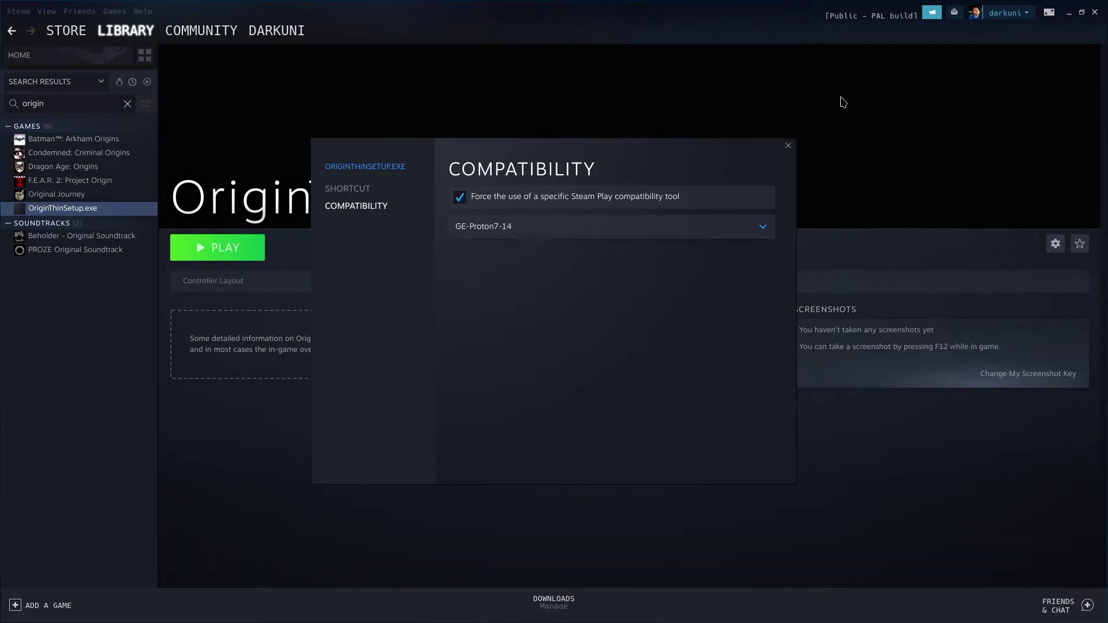
{"action": "left_click", "coordinate": [788, 146]}
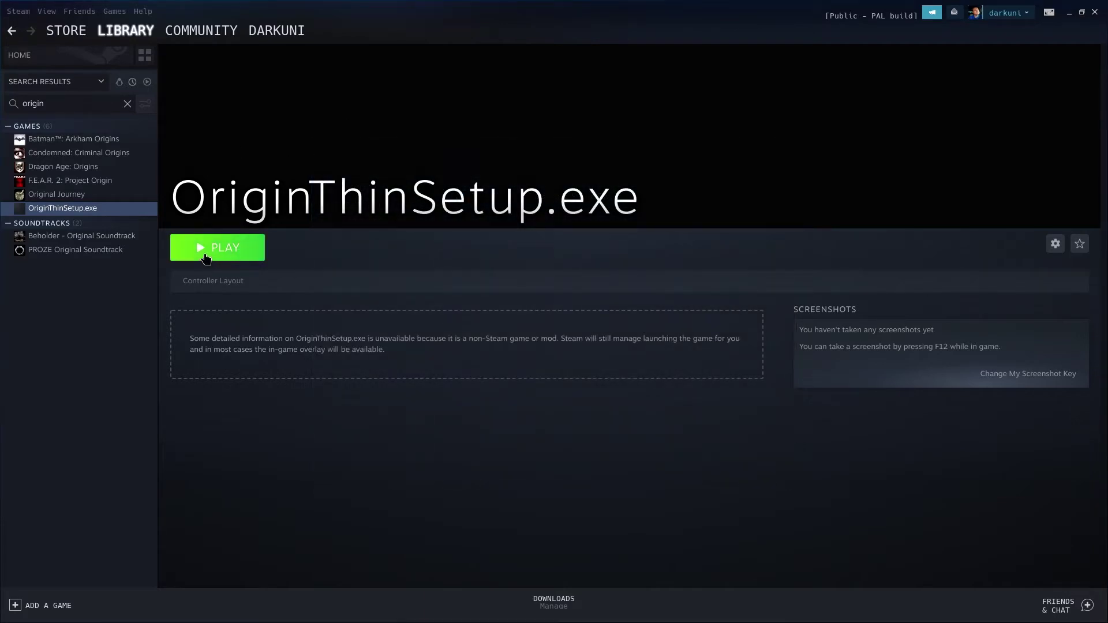
Launch the Origin installer; turn off shortcuts, startup launch and hardware sharing, and accept the EULA
{"action": "left_click", "coordinate": [207, 258]}
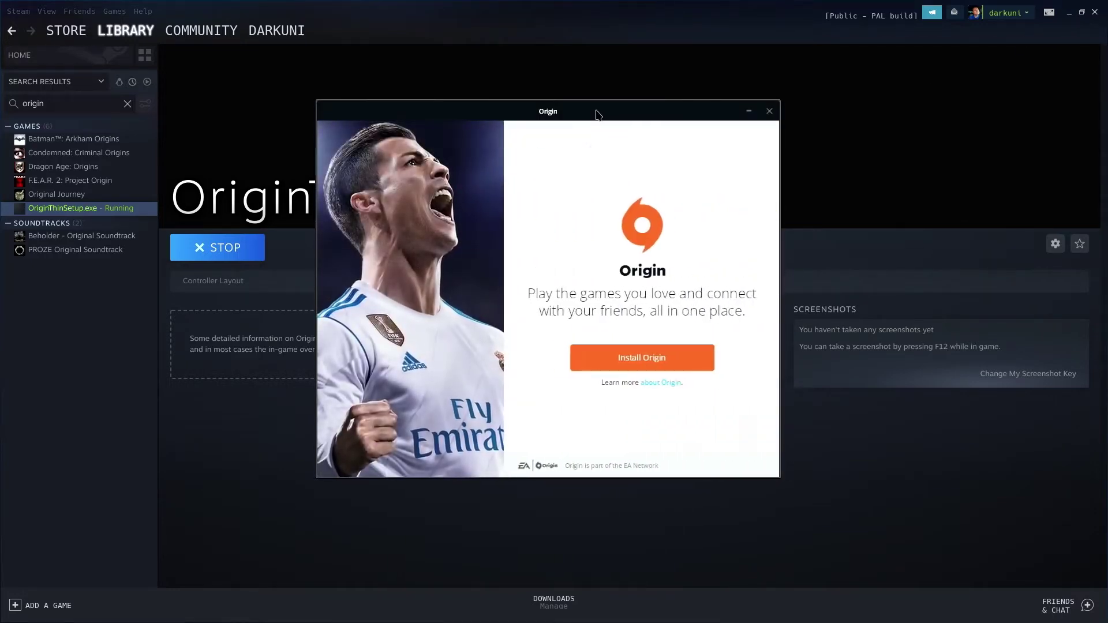
{"action": "left_click", "coordinate": [619, 354]}
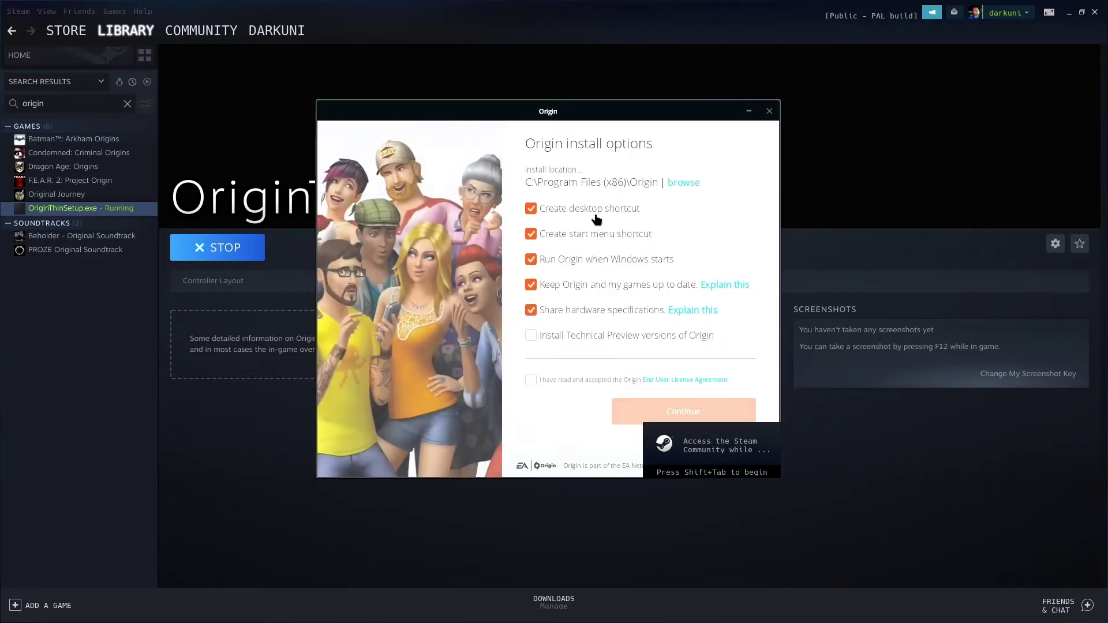
{"action": "left_click", "coordinate": [595, 212]}
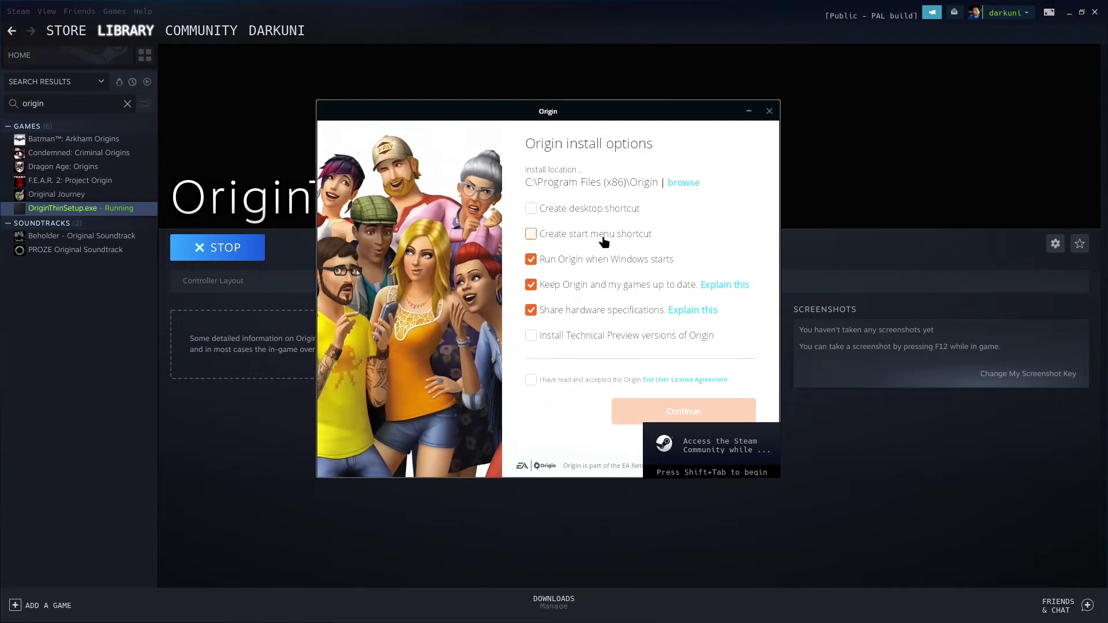
{"action": "left_click", "coordinate": [601, 236]}
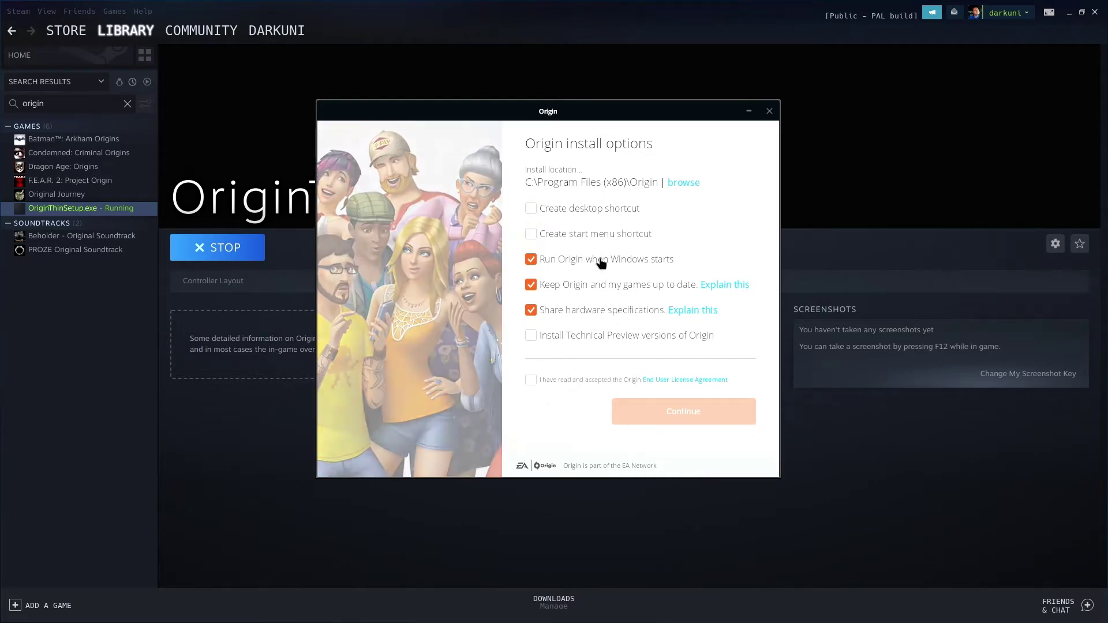
{"action": "left_click", "coordinate": [588, 263]}
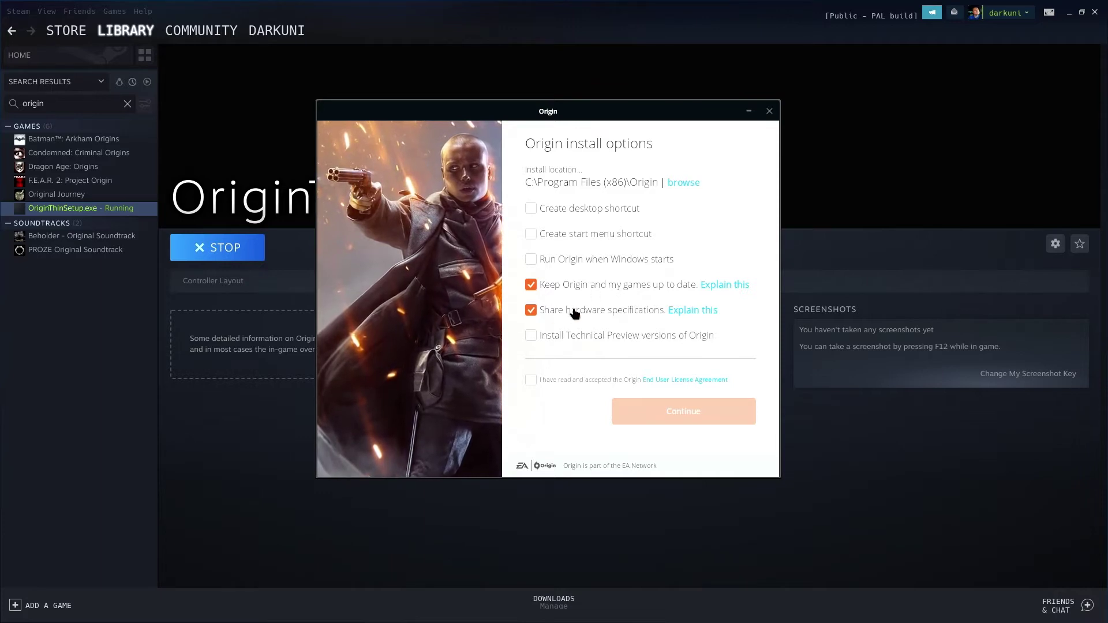
{"action": "left_click", "coordinate": [652, 316]}
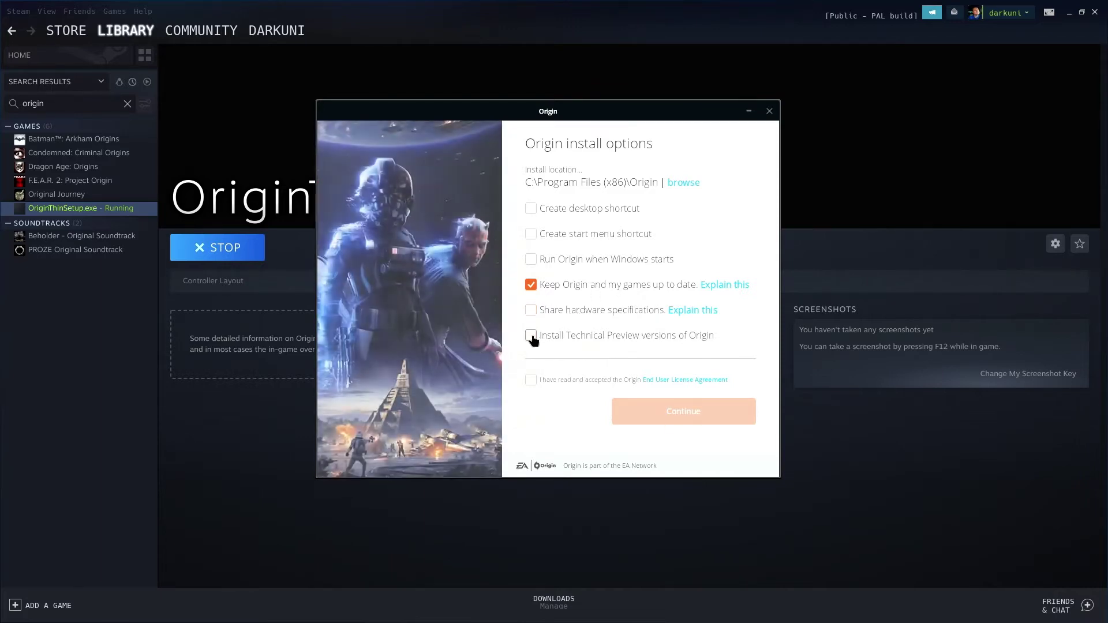
{"action": "left_click", "coordinate": [530, 381]}
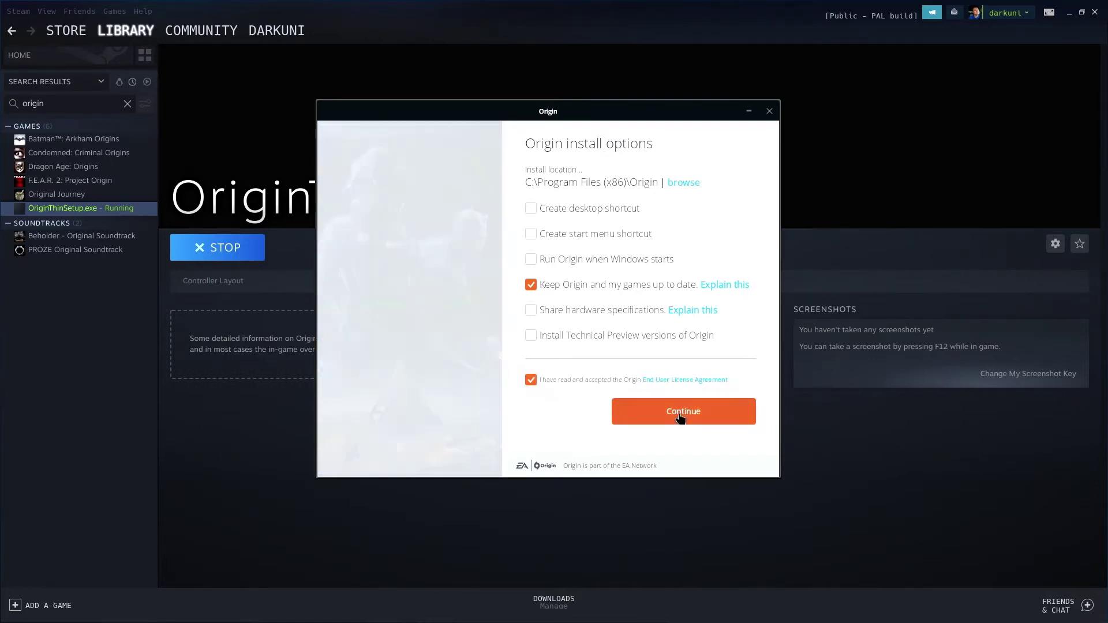
Continue the Origin install and move the finished sign-in window to the screen centre
{"action": "left_click", "coordinate": [679, 414]}
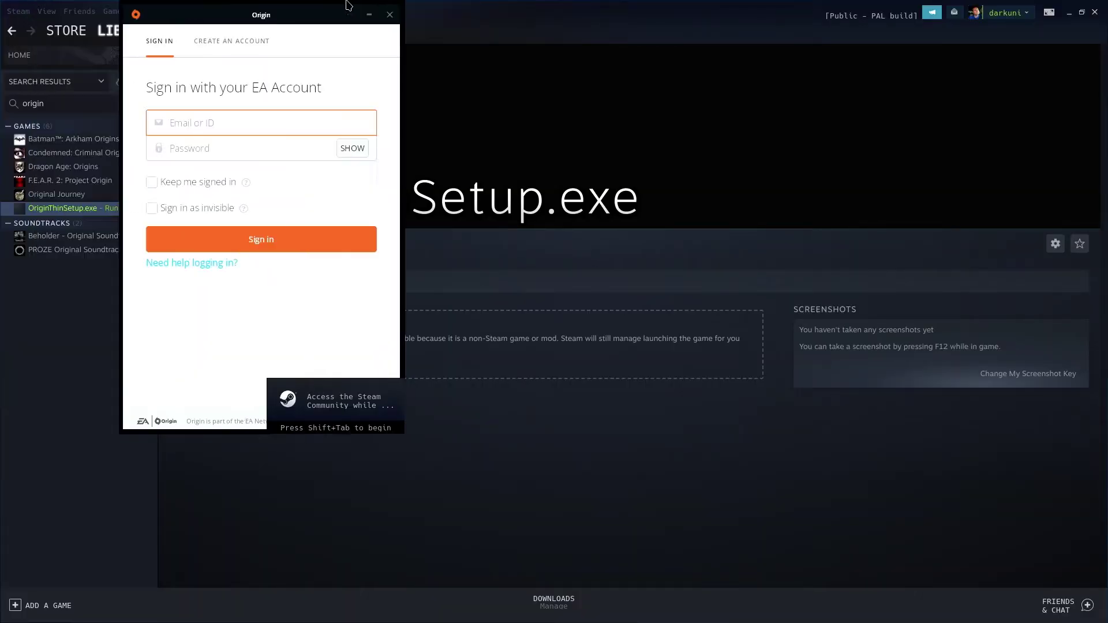
{"action": "left_click_drag", "start_coordinate": [332, 11], "coordinate": [670, 86]}
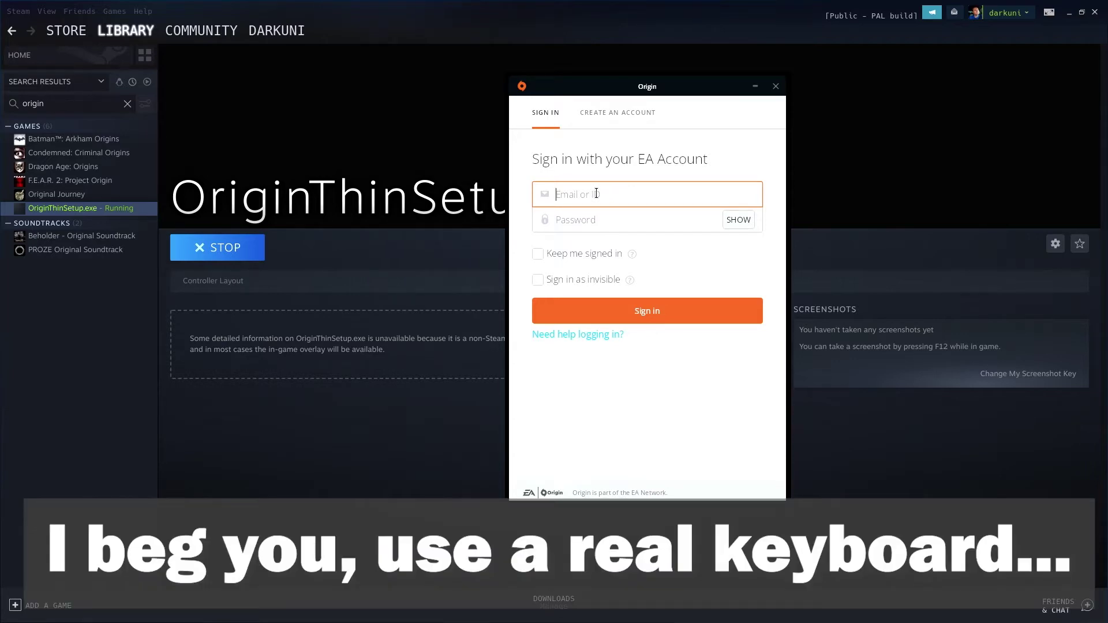
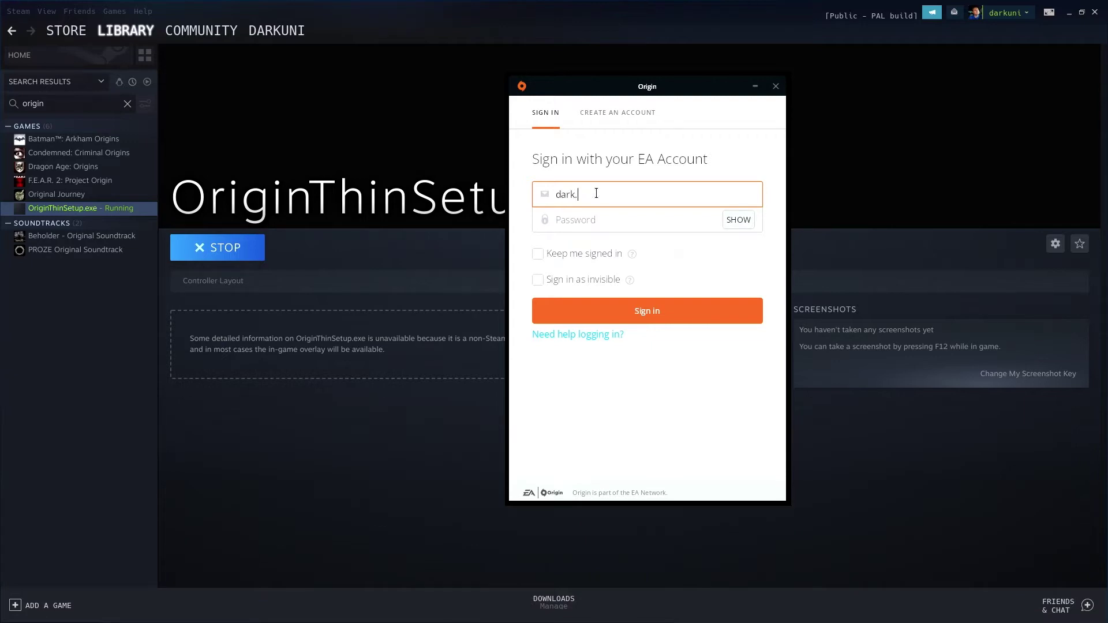
Enter the account e-mail and password, tick 'Keep me signed in', and sign in
{"action": "key", "text": "Tab"}
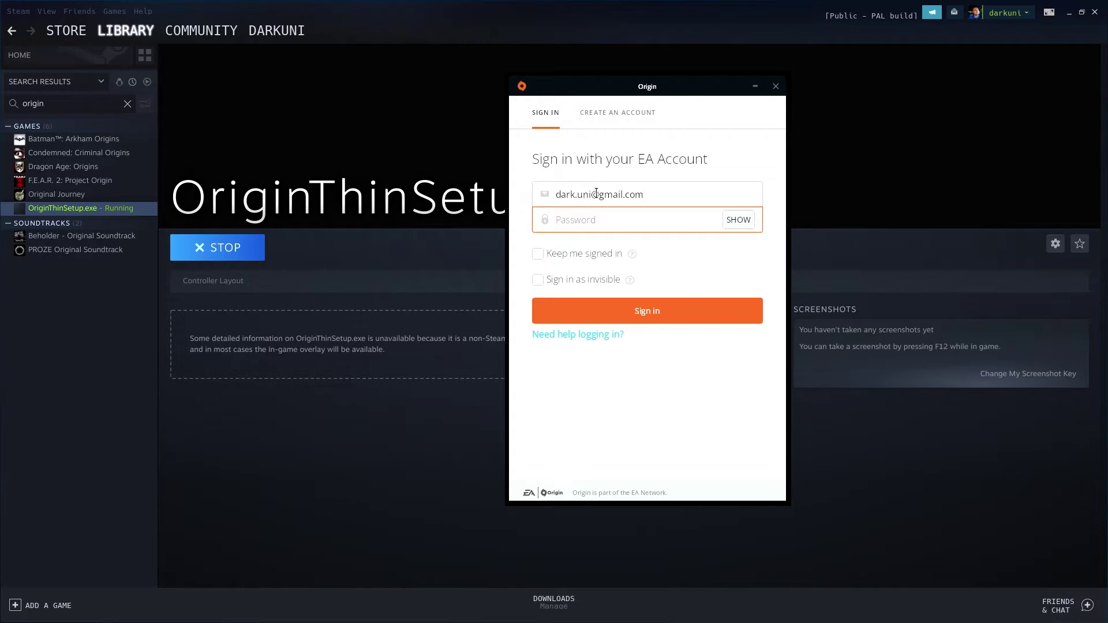
{"action": "type", "text": "•••••"}
{"action": "left_click", "coordinate": [539, 255]}
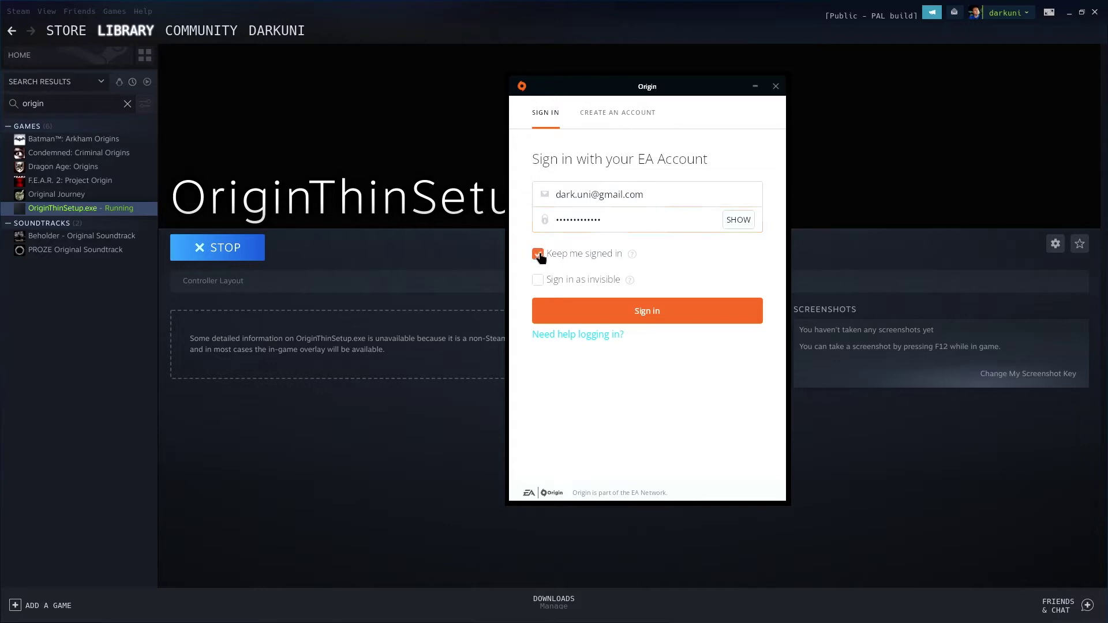
{"action": "left_click", "coordinate": [625, 307]}
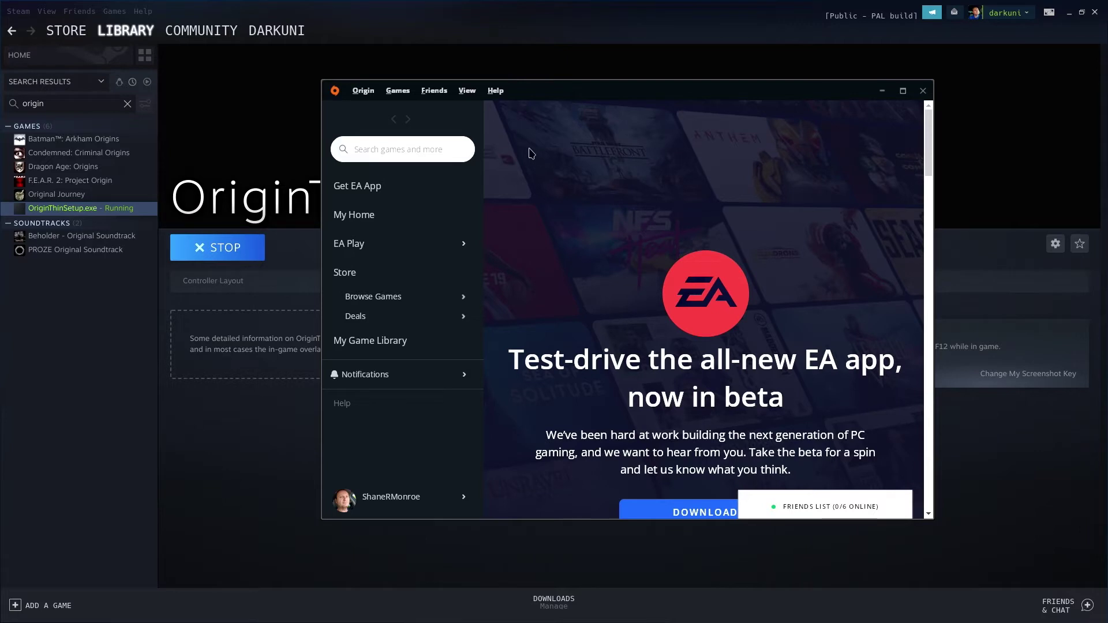
Wait for the Origin client home page to finish loading after sign-in
{"action": "mouse_move", "coordinate": [384, 321]}
Open Burnout Paradise Remastered from My Game Library and bring up its 6.78 GB Download dialog
{"action": "left_click", "coordinate": [420, 328]}
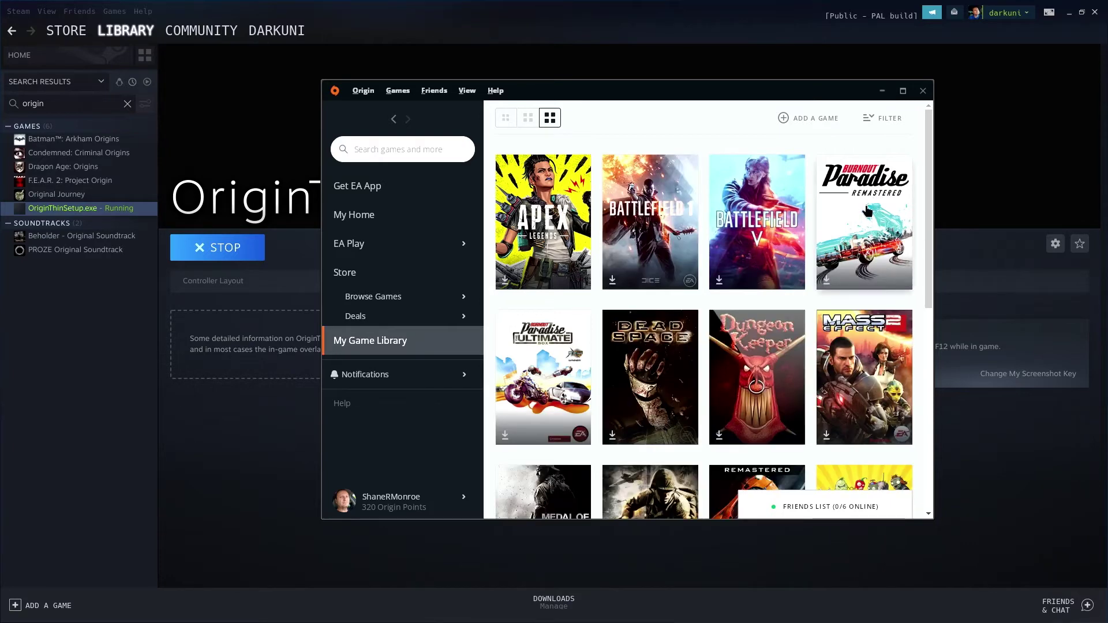
{"action": "left_click", "coordinate": [867, 211]}
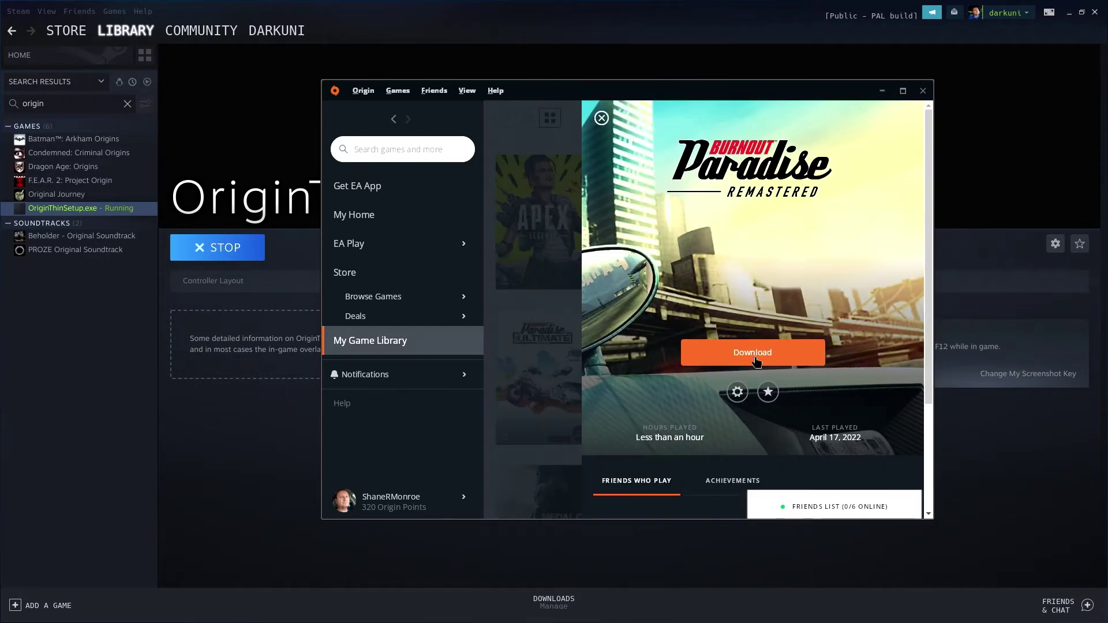
{"action": "left_click", "coordinate": [753, 361]}
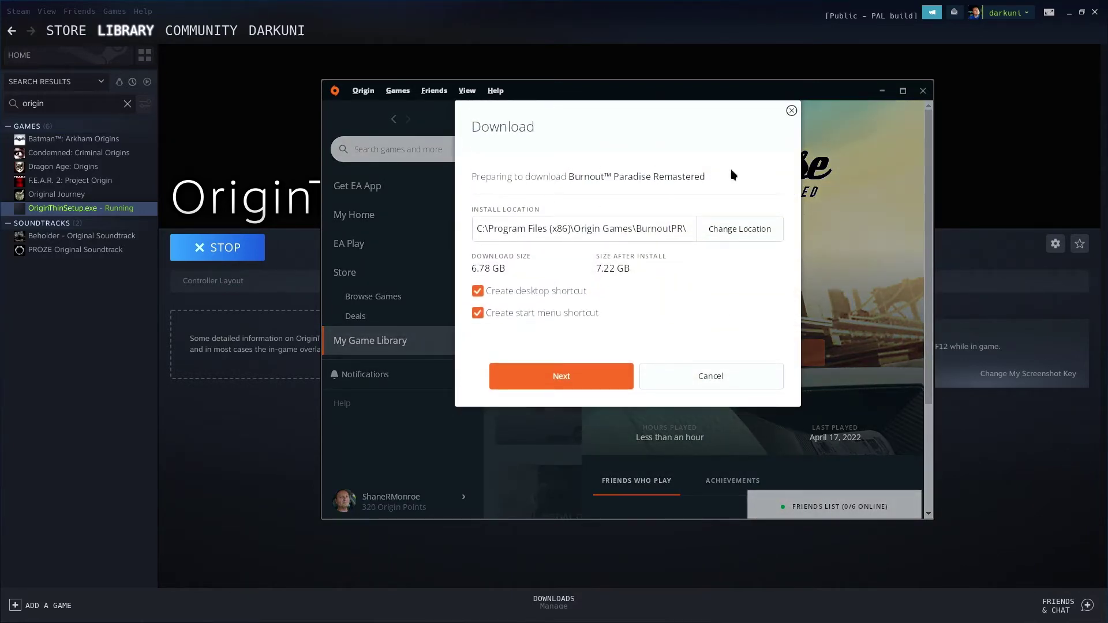
Start the Burnout Paradise Remastered download with both shortcuts off and licence agreements accepted
{"action": "left_click", "coordinate": [477, 294]}
{"action": "left_click", "coordinate": [478, 313]}
{"action": "left_click", "coordinate": [576, 381]}
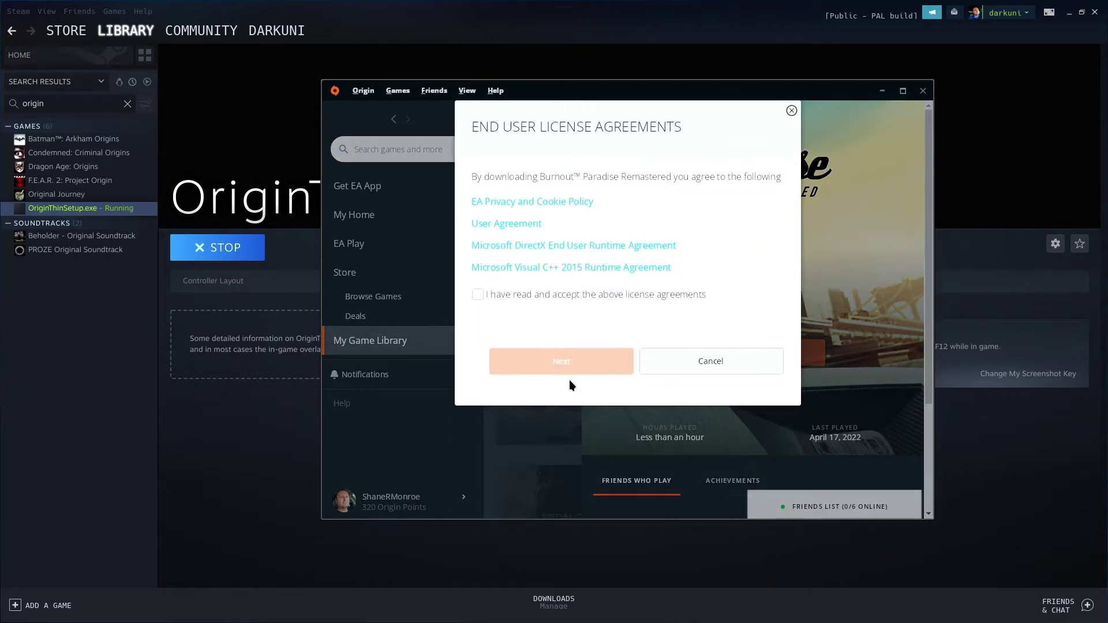
{"action": "left_click", "coordinate": [477, 295]}
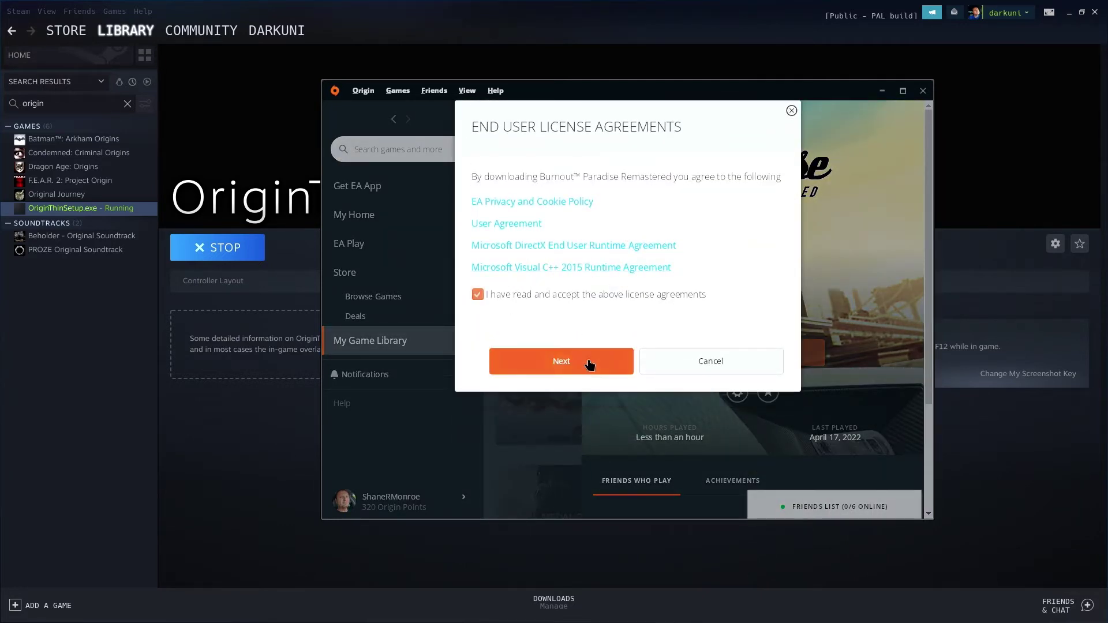
{"action": "left_click", "coordinate": [589, 360]}
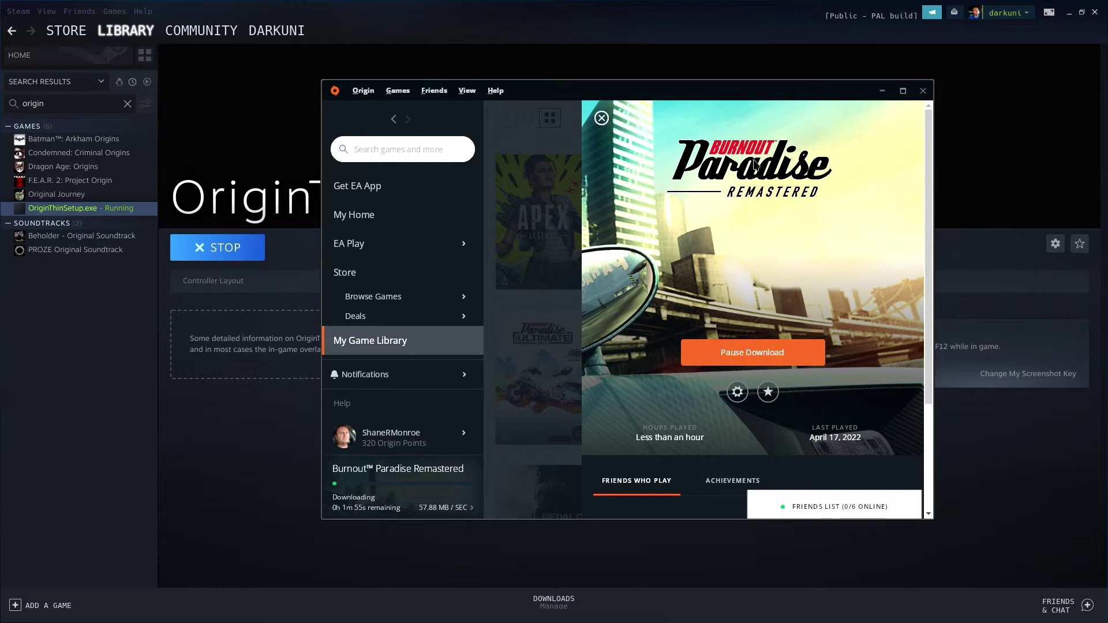
Un-maximize the Steam window and place the Origin window at the lower right beside it
{"action": "left_click_drag", "start_coordinate": [627, 94], "coordinate": [706, 152]}
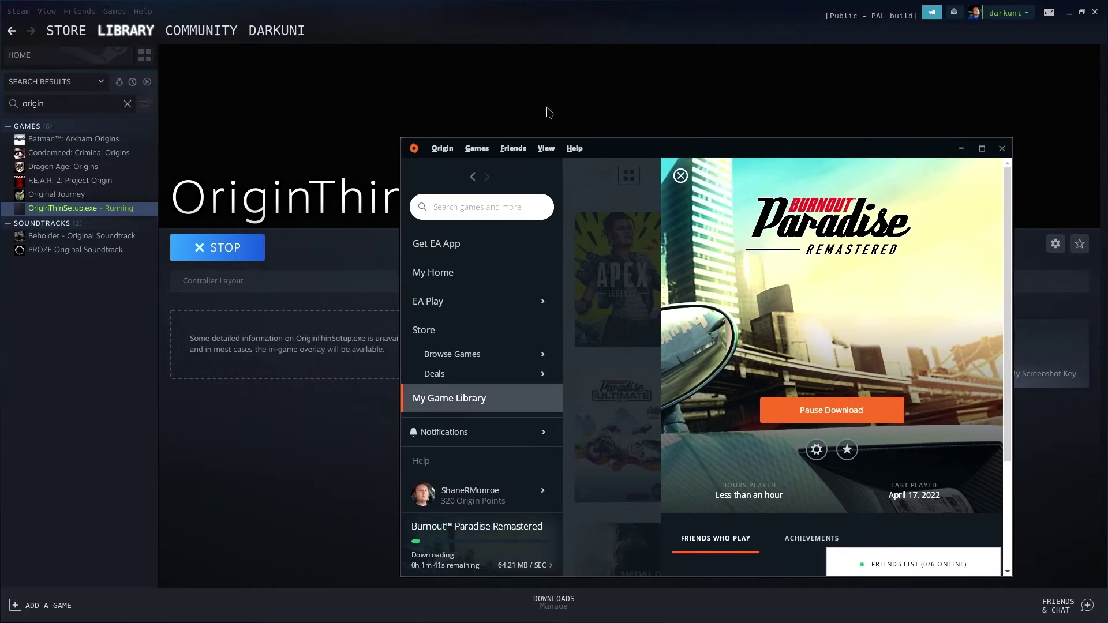
{"action": "left_click", "coordinate": [387, 12]}
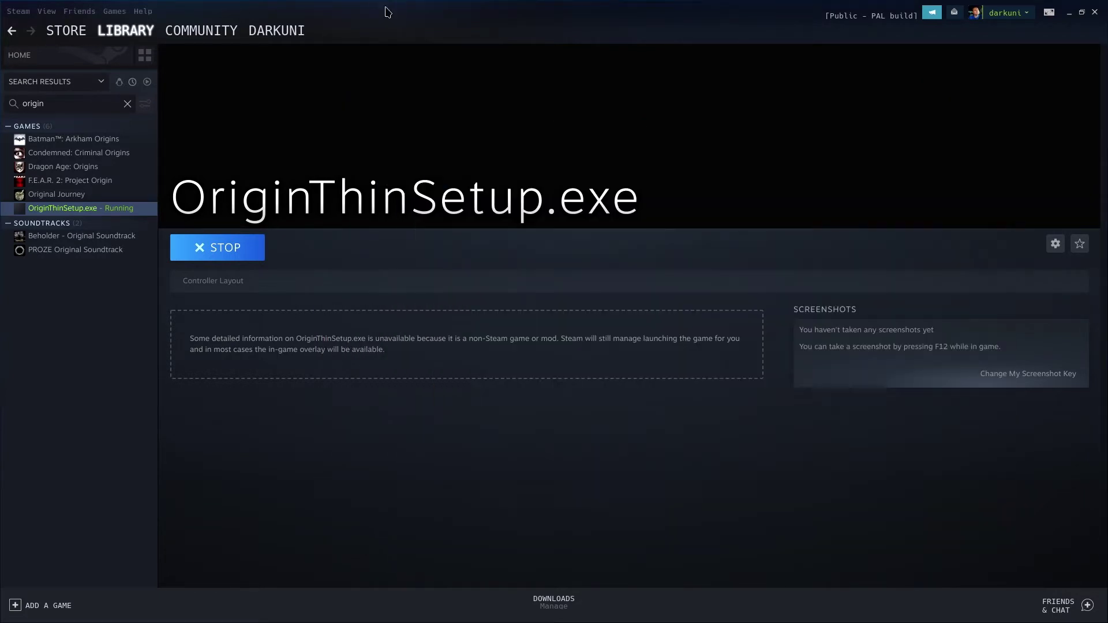
{"action": "double_click", "coordinate": [802, 18]}
{"action": "left_click_drag", "start_coordinate": [729, 151], "coordinate": [799, 184]}
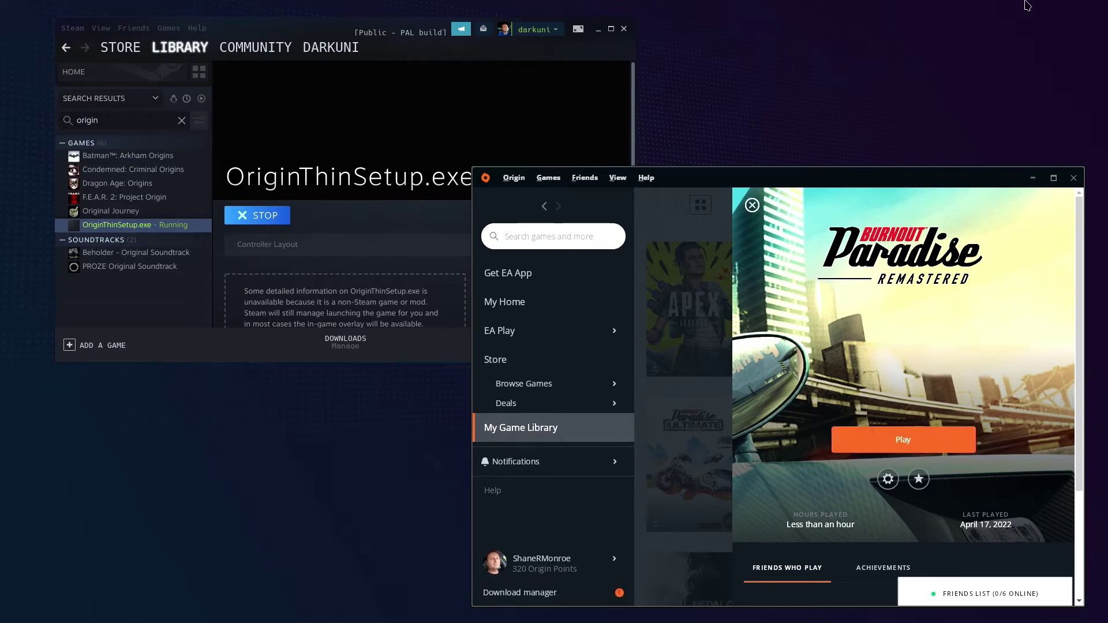
In Burnout Paradise Remastered's Game Properties, untick Origin In Game, add the -skipvideos command line argument, and save
{"action": "left_click", "coordinate": [889, 480]}
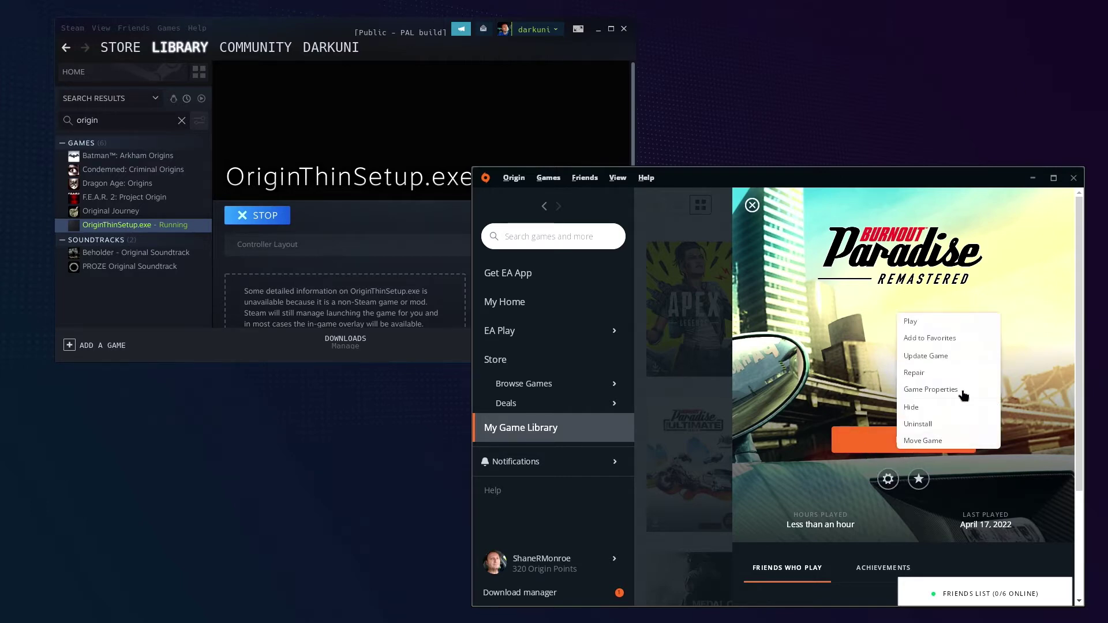
{"action": "left_click", "coordinate": [957, 390]}
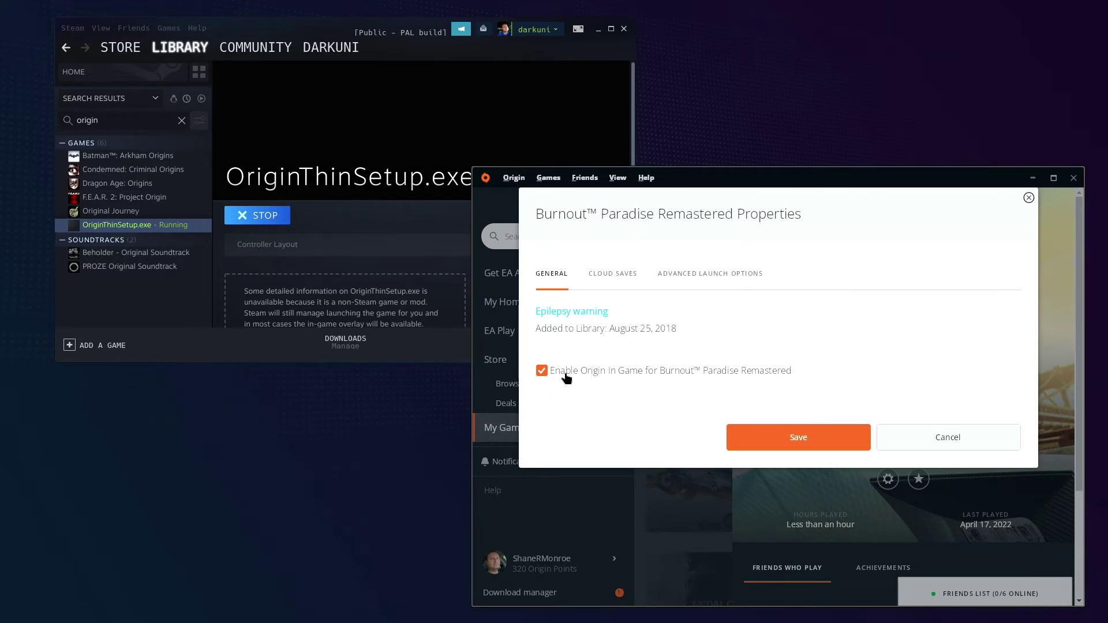
{"action": "left_click", "coordinate": [542, 375]}
{"action": "left_click", "coordinate": [707, 275]}
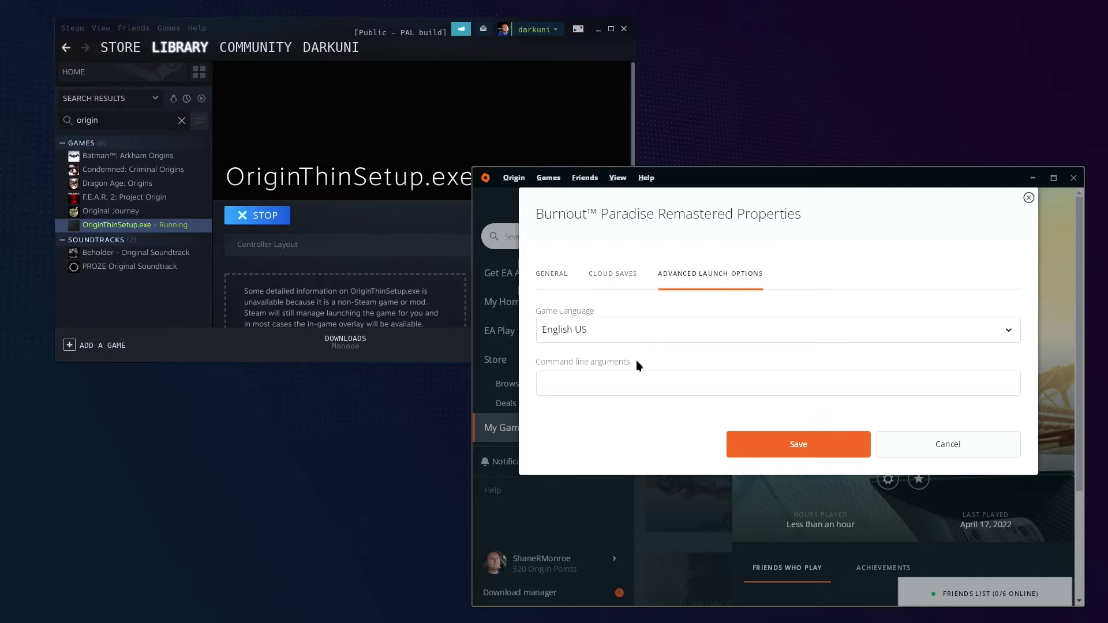
{"action": "left_click", "coordinate": [580, 379]}
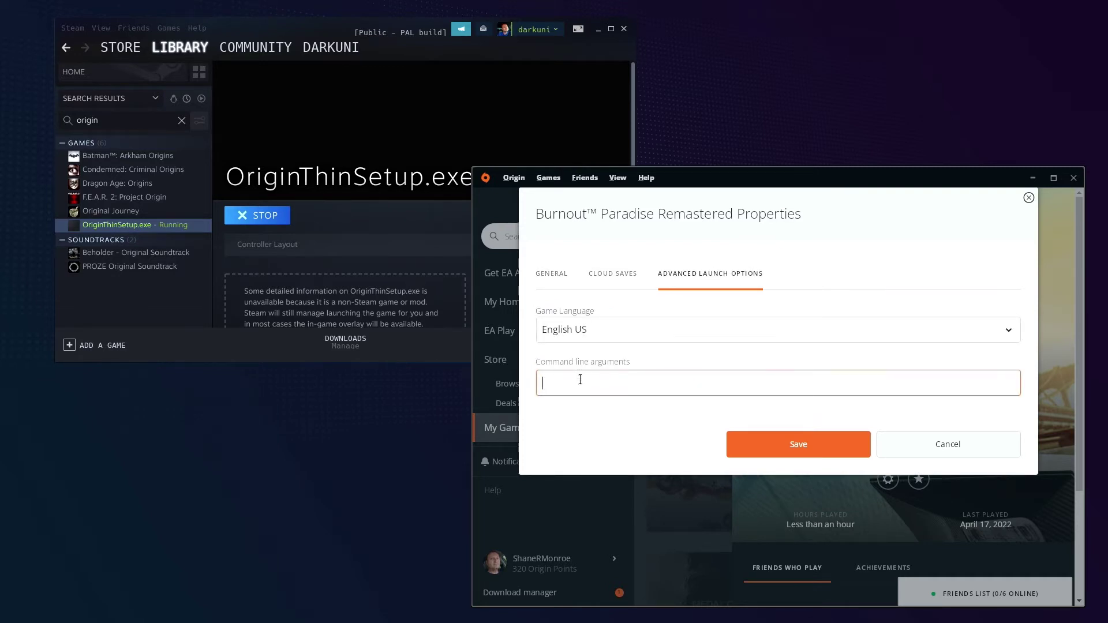
{"action": "type", "text": "-skipvideos"}
{"action": "left_click", "coordinate": [553, 274]}
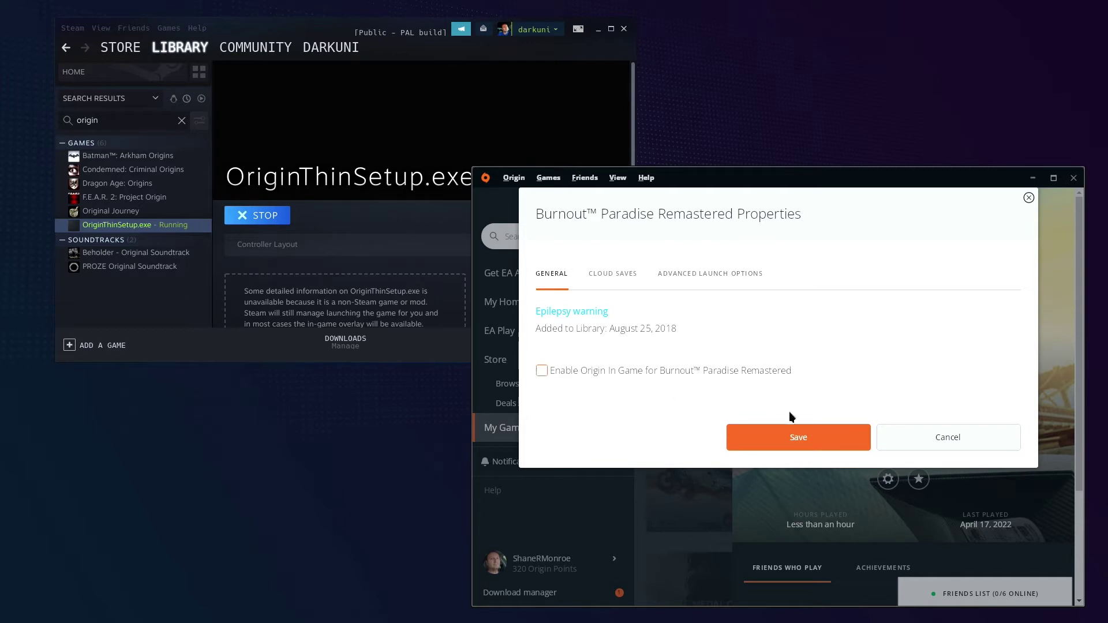
{"action": "left_click", "coordinate": [794, 436]}
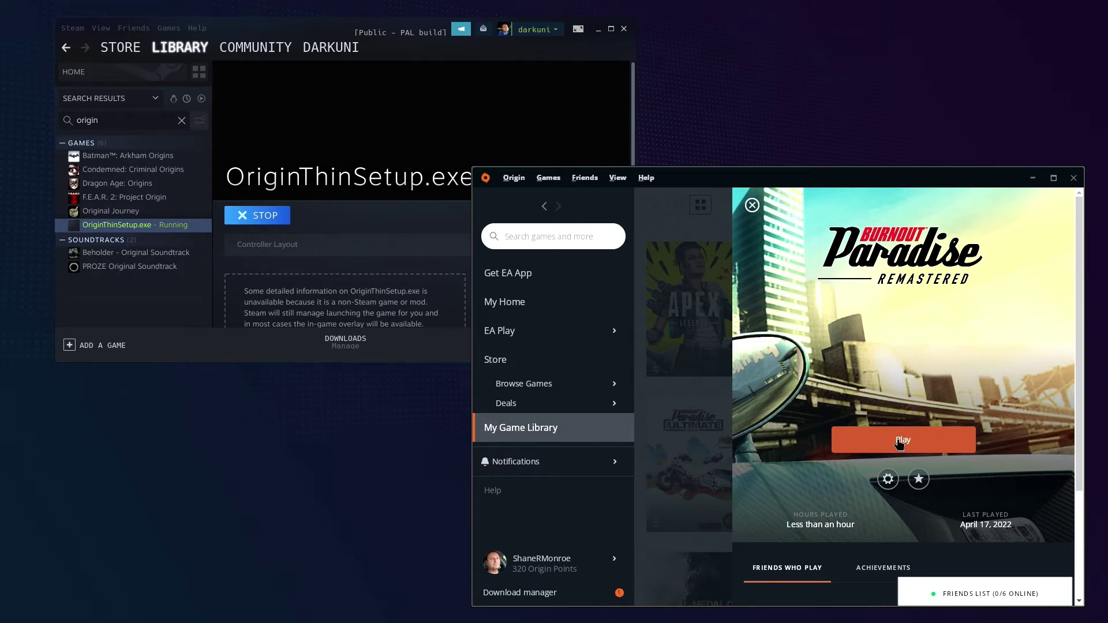
Close the Origin window, then choose Exit from the Origin client's main menu
{"action": "left_click", "coordinate": [1075, 180]}
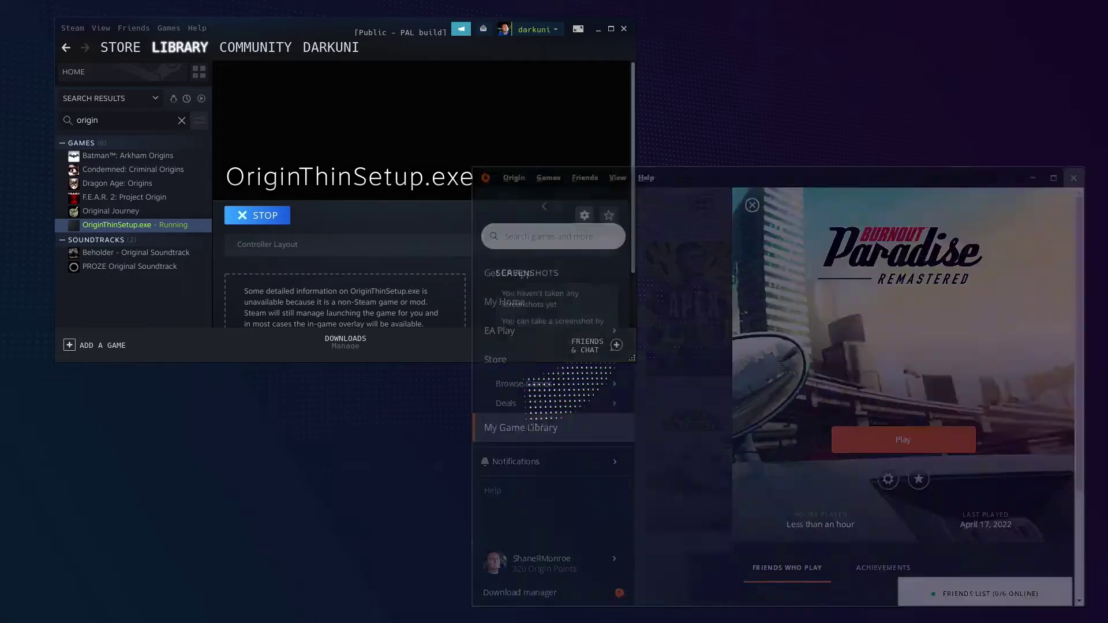
{"action": "left_click", "coordinate": [514, 178]}
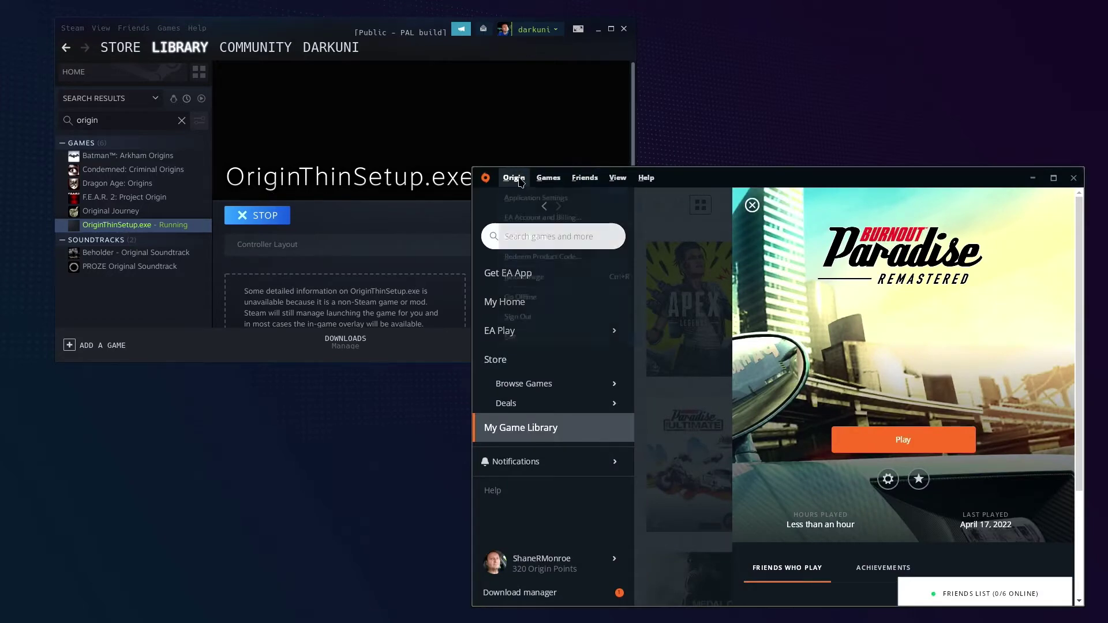
{"action": "left_click", "coordinate": [515, 340]}
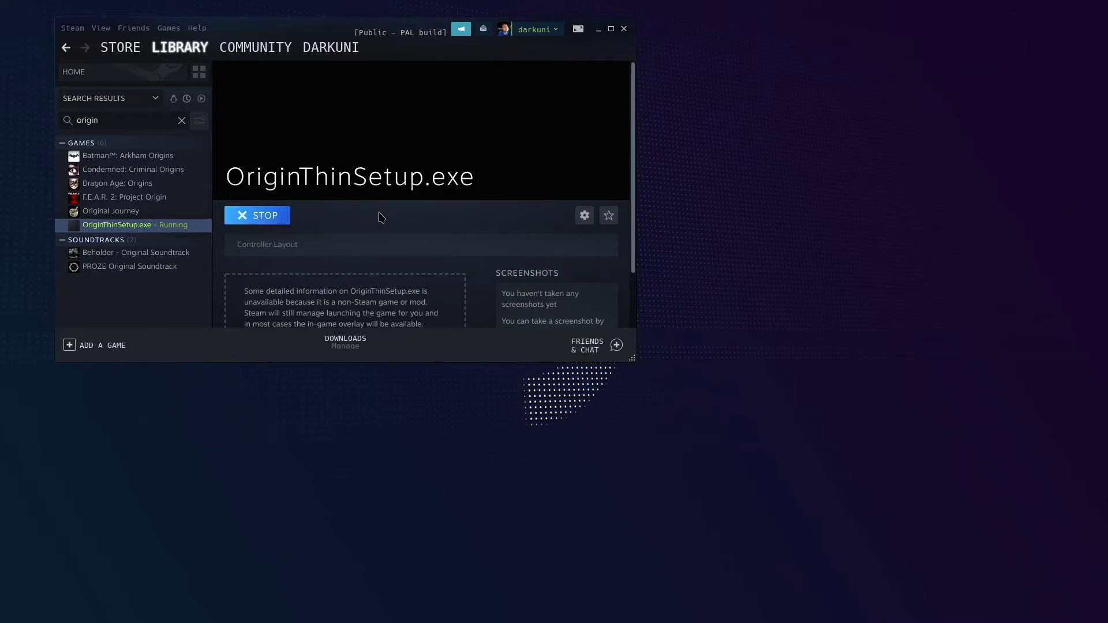
Open the OriginThinSetup.exe shortcut's Properties, select its whole target path, and browse for a replacement file
{"action": "left_click", "coordinate": [584, 216]}
{"action": "mouse_move", "coordinate": [550, 267]}
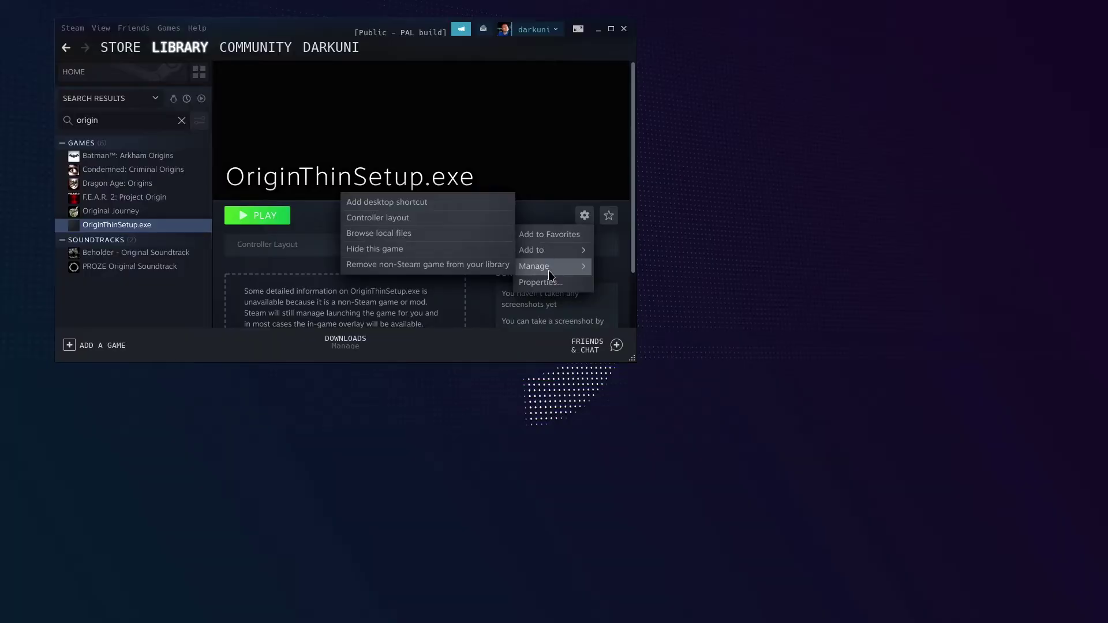
{"action": "left_click", "coordinate": [538, 282]}
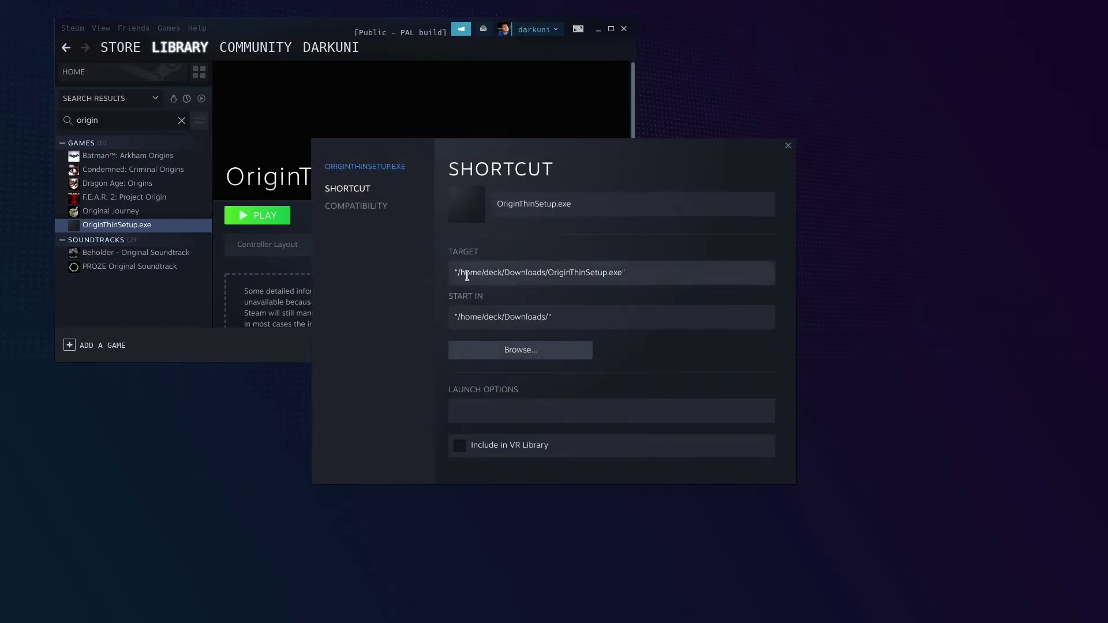
{"action": "left_click_drag", "start_coordinate": [629, 272], "coordinate": [441, 271]}
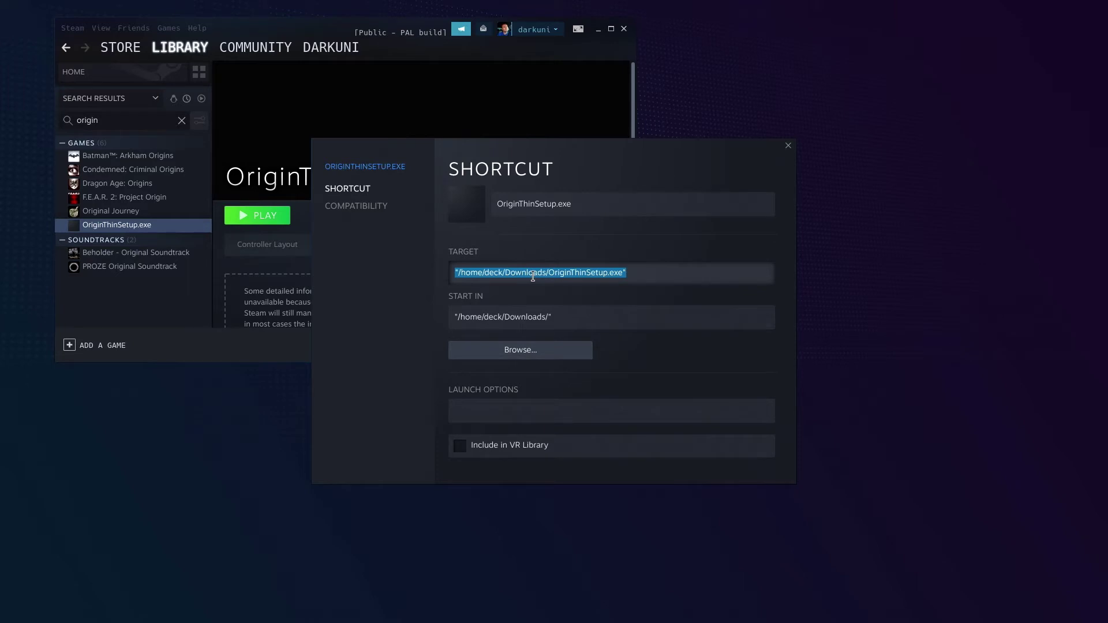
{"action": "left_click", "coordinate": [521, 354]}
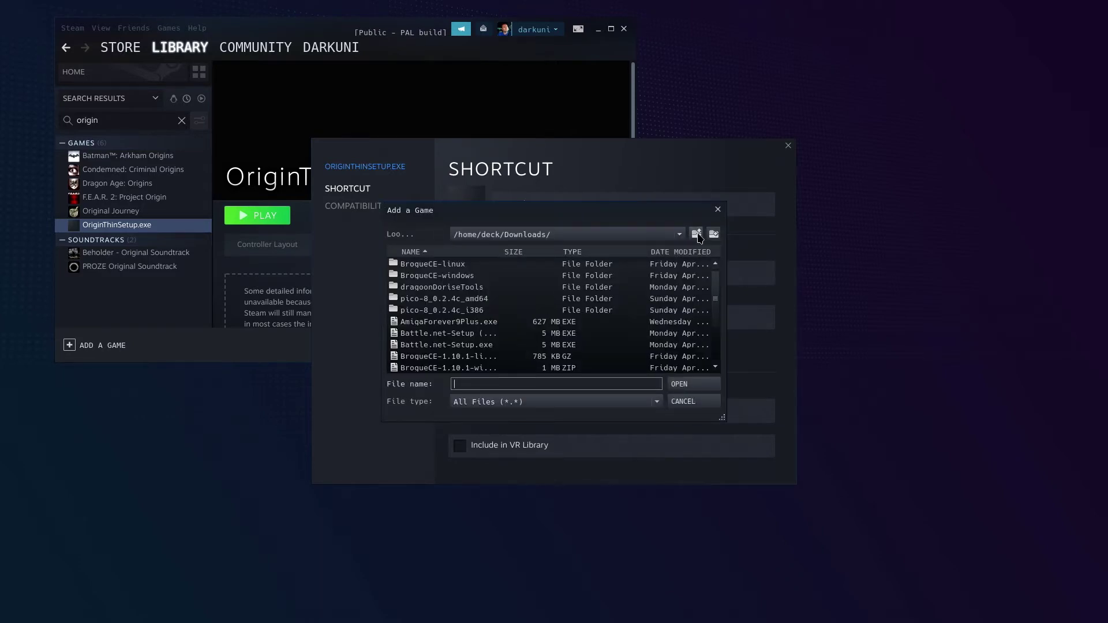
Navigate the file picker from the home folder to ~/.local/share/Steam/steamapps/compatdata
{"action": "left_click", "coordinate": [697, 234]}
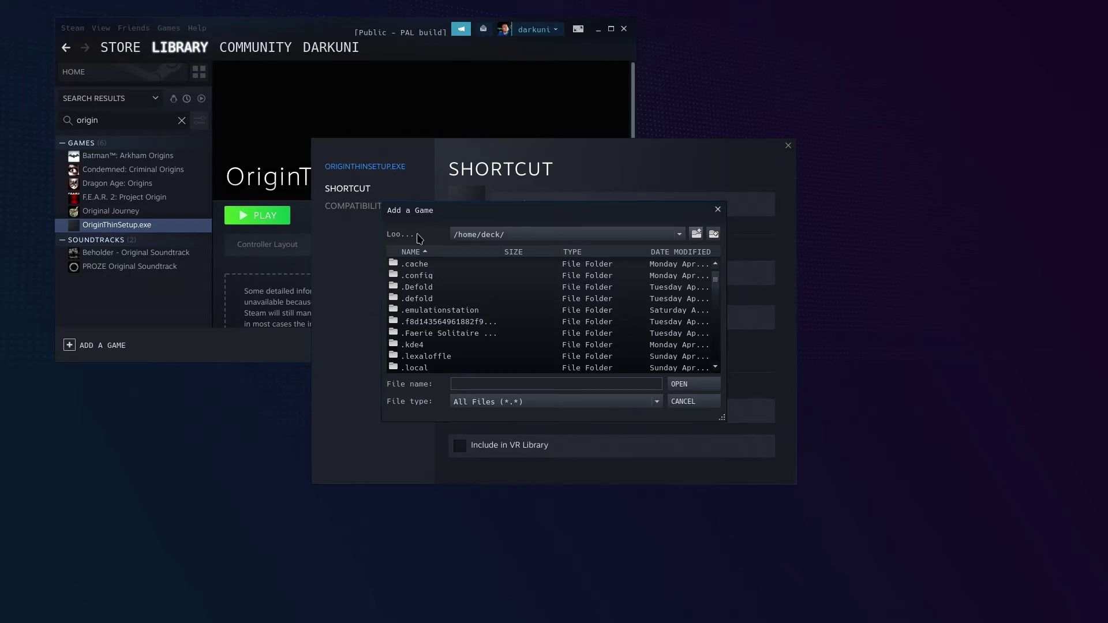
{"action": "left_click_drag", "start_coordinate": [458, 214], "coordinate": [463, 169]}
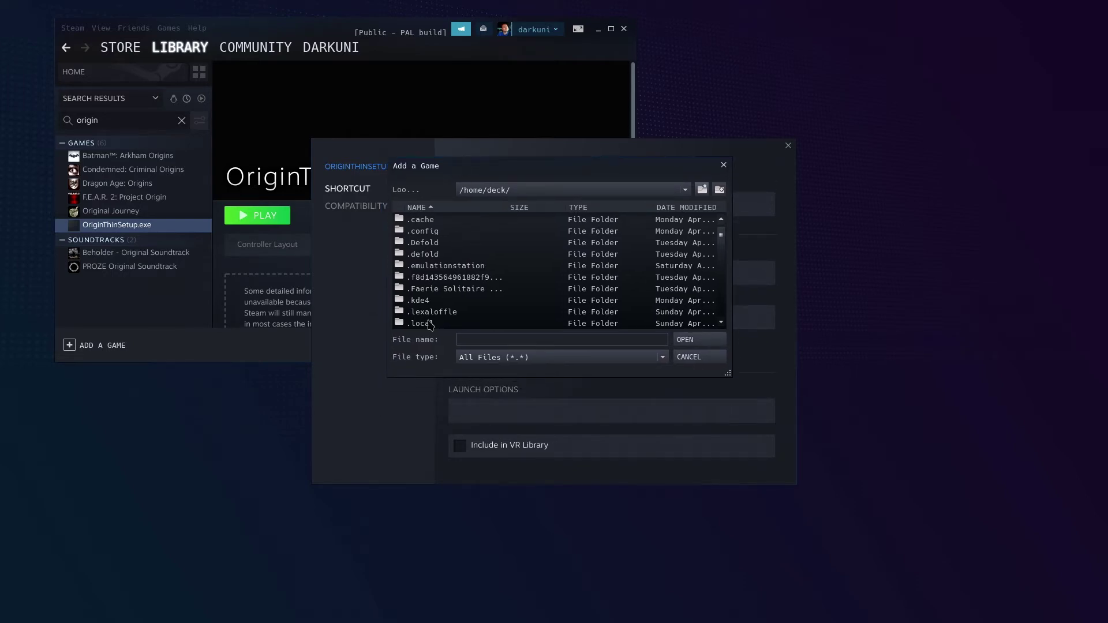
{"action": "left_click", "coordinate": [532, 191]}
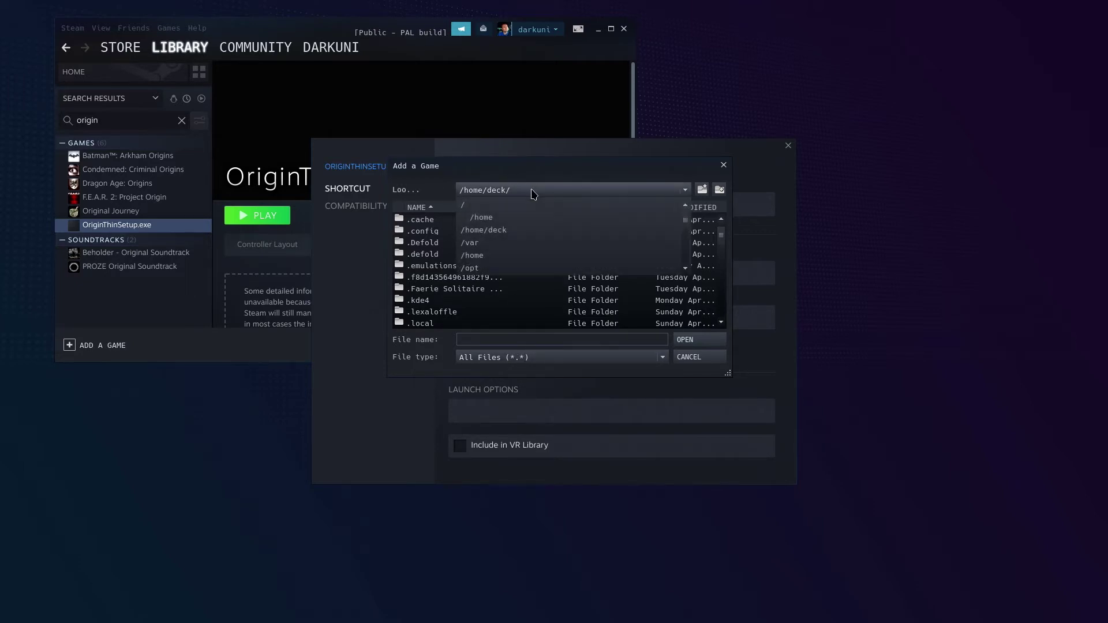
{"action": "left_click", "coordinate": [532, 191]}
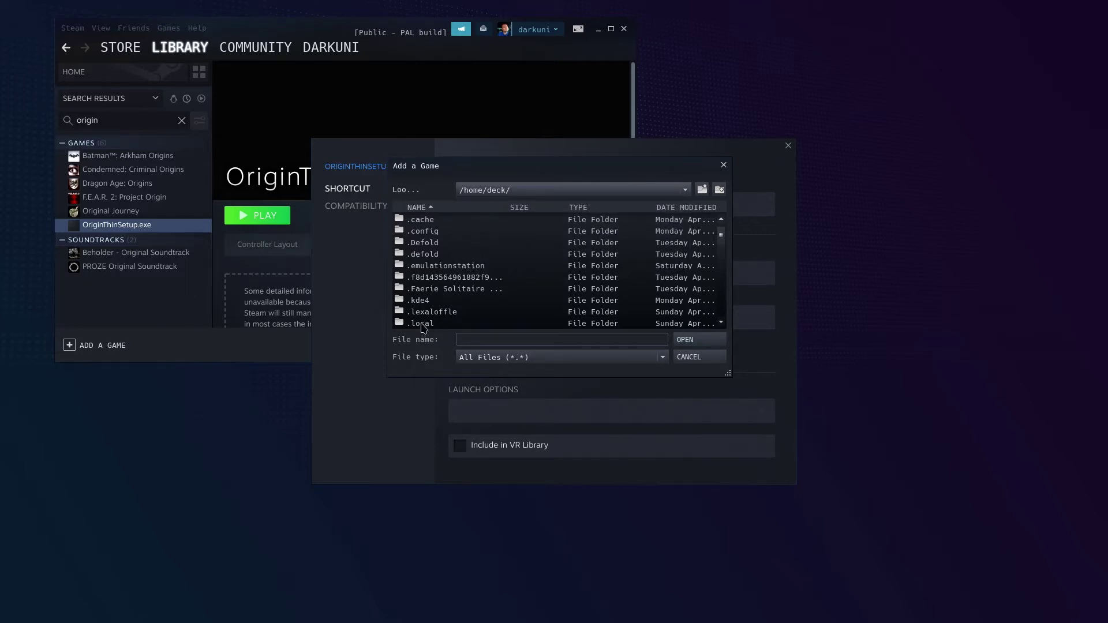
{"action": "double_click", "coordinate": [422, 324]}
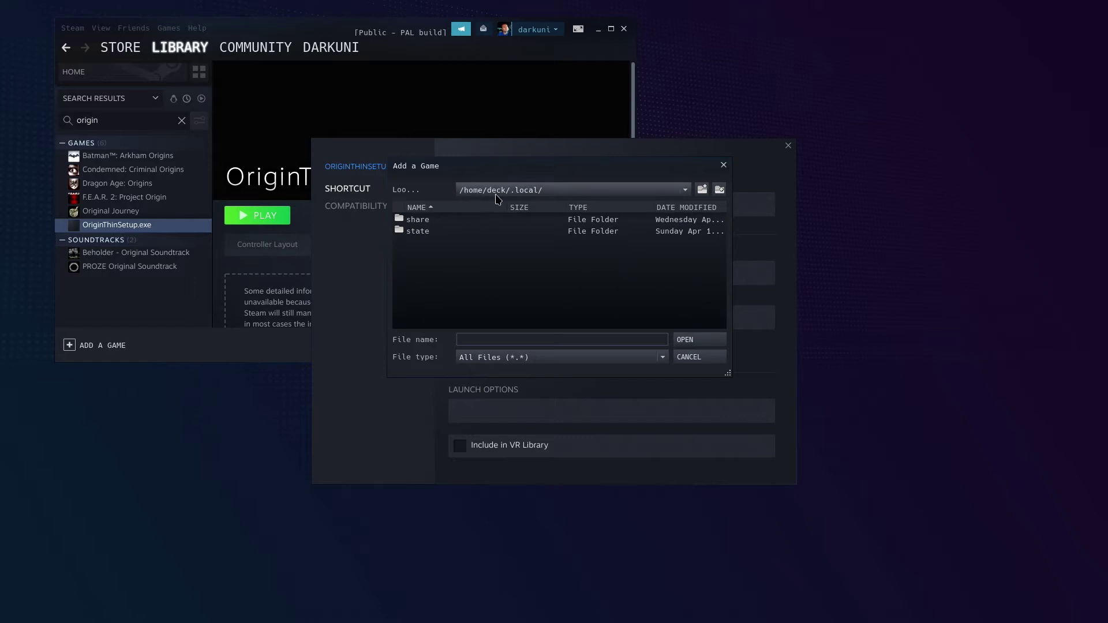
{"action": "double_click", "coordinate": [465, 220]}
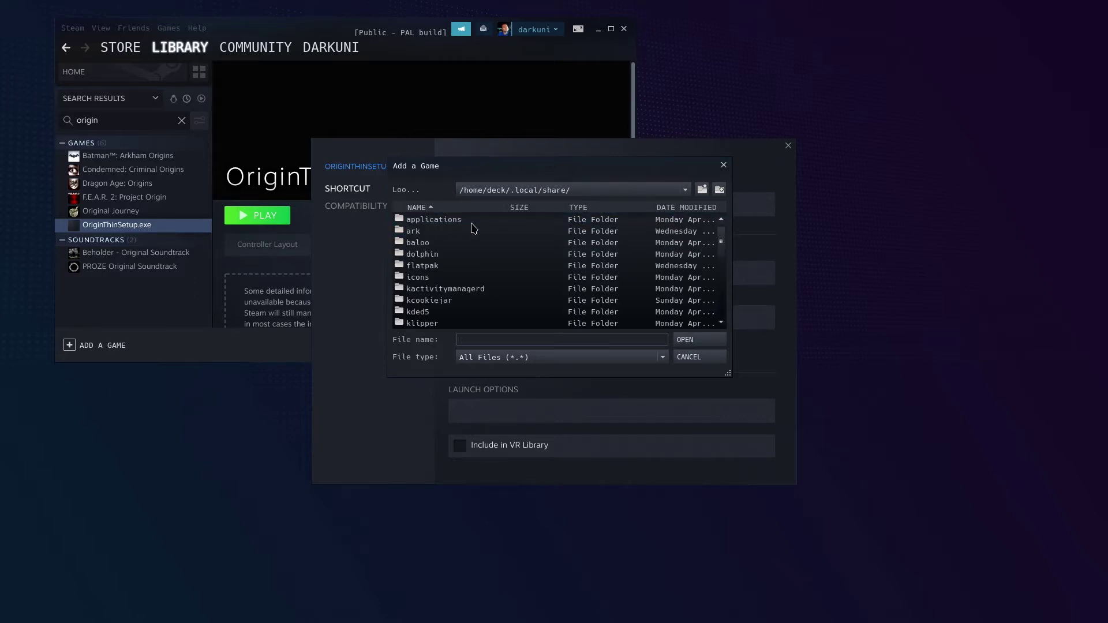
{"action": "scroll", "coordinate": [459, 269], "scroll_direction": "down", "scroll_amount": 5}
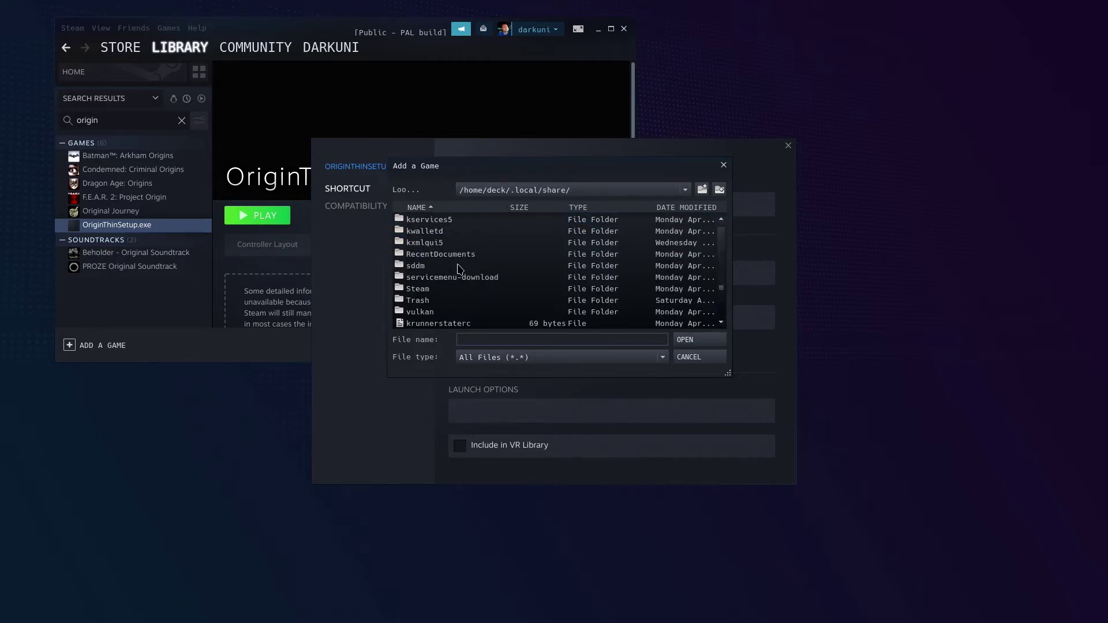
{"action": "double_click", "coordinate": [413, 289]}
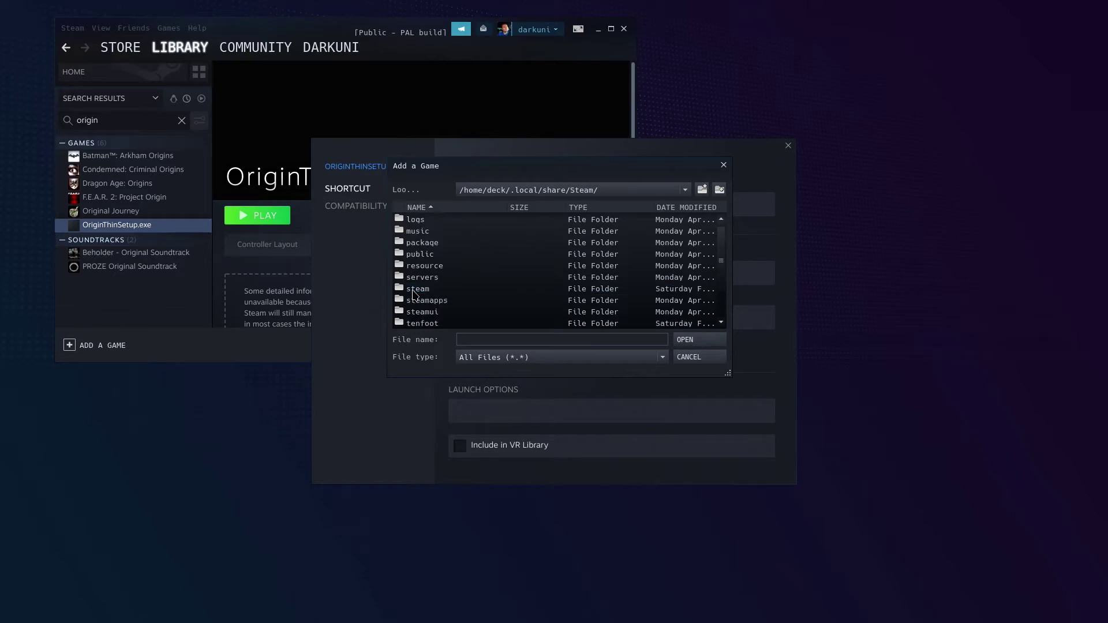
{"action": "double_click", "coordinate": [441, 301]}
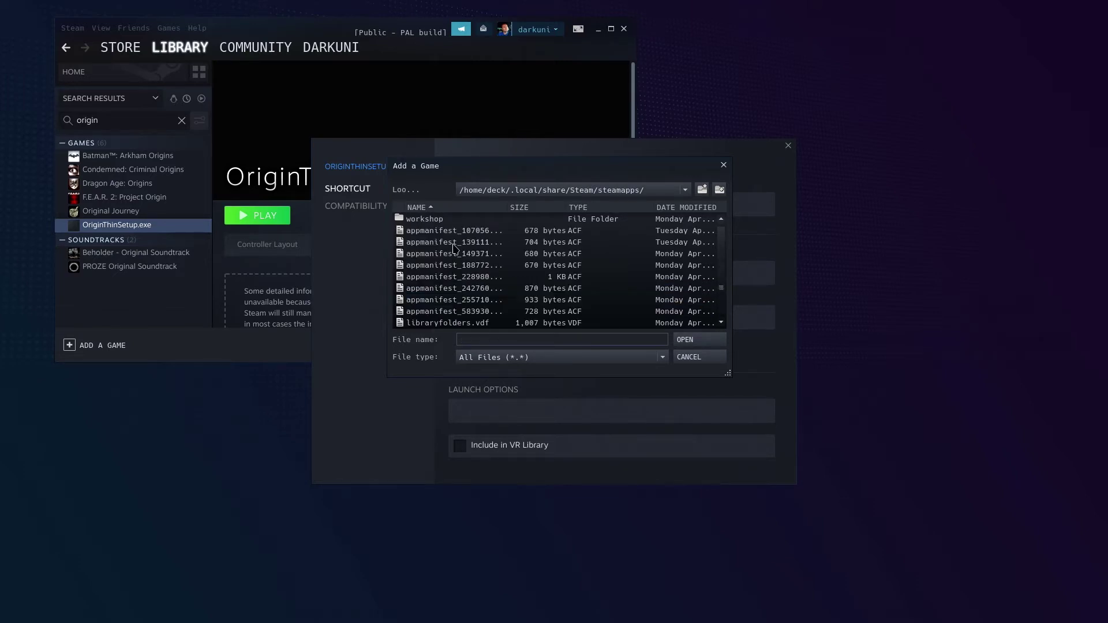
{"action": "scroll", "coordinate": [453, 248], "scroll_direction": "up", "scroll_amount": 3}
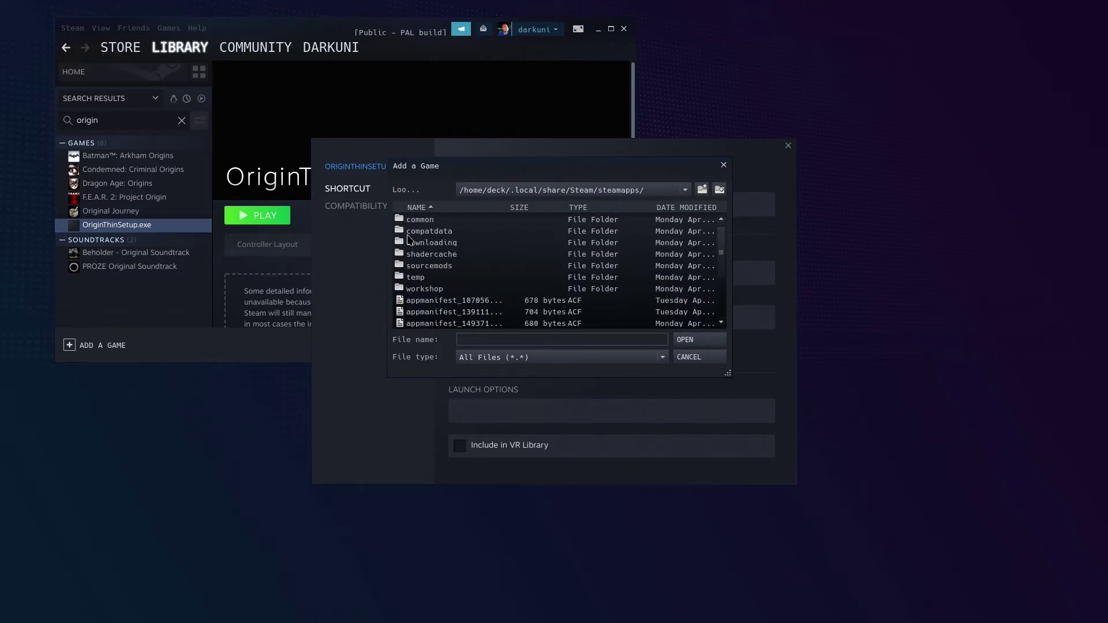
{"action": "double_click", "coordinate": [449, 233]}
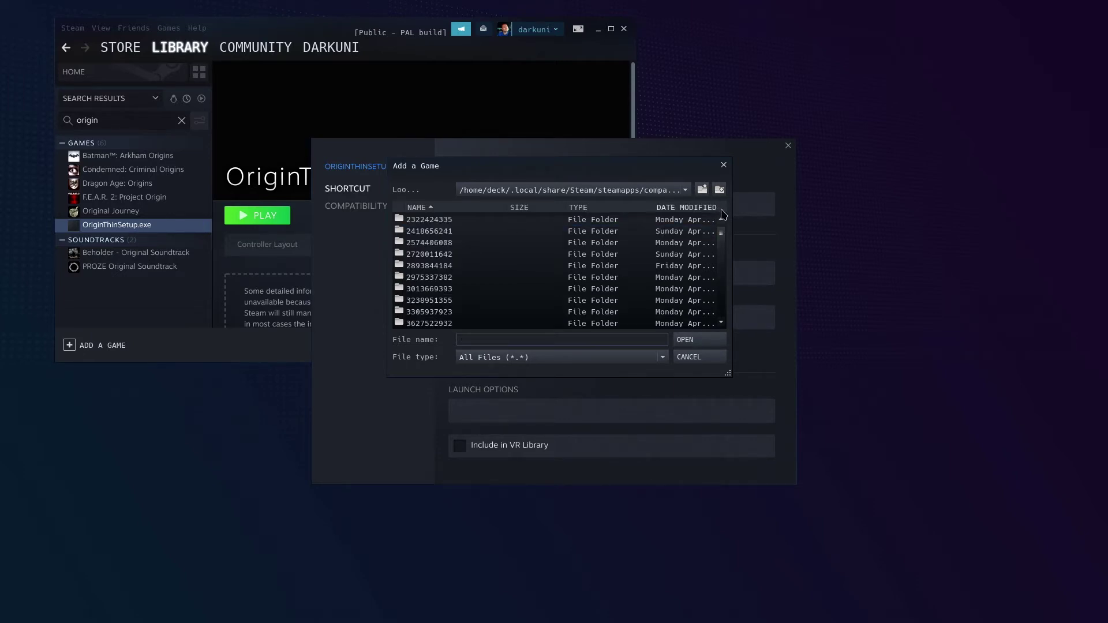
{"action": "left_click_drag", "start_coordinate": [735, 220], "coordinate": [945, 216]}
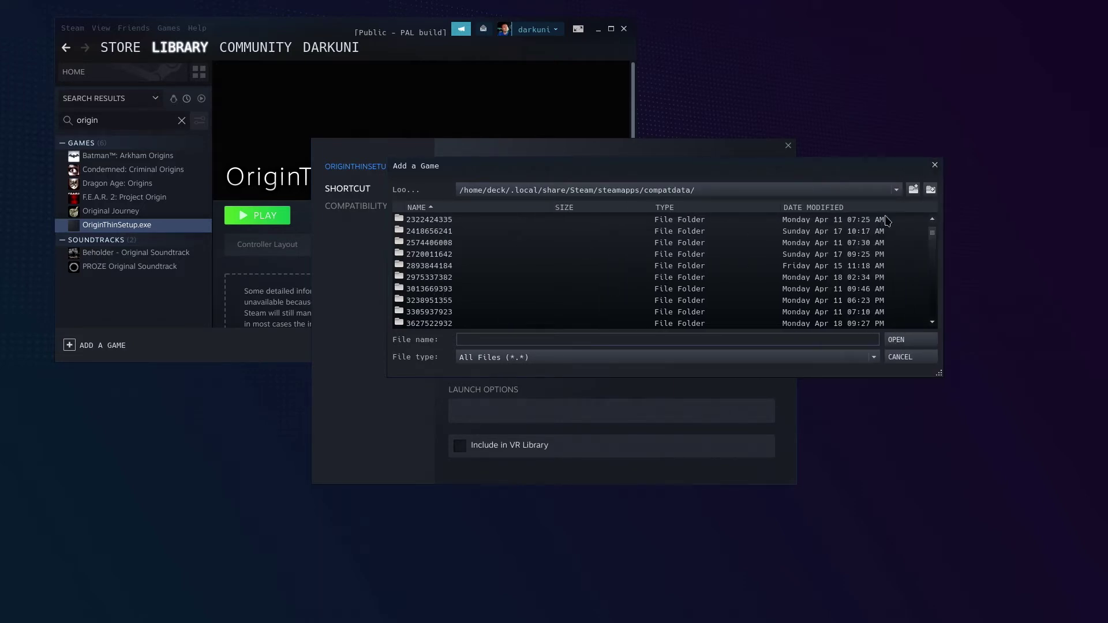
{"action": "left_click", "coordinate": [824, 209]}
{"action": "left_click", "coordinate": [824, 209]}
{"action": "left_click", "coordinate": [844, 209]}
{"action": "left_click", "coordinate": [843, 209]}
{"action": "scroll", "coordinate": [866, 248], "scroll_direction": "down", "scroll_amount": 1}
{"action": "left_click", "coordinate": [846, 258]}
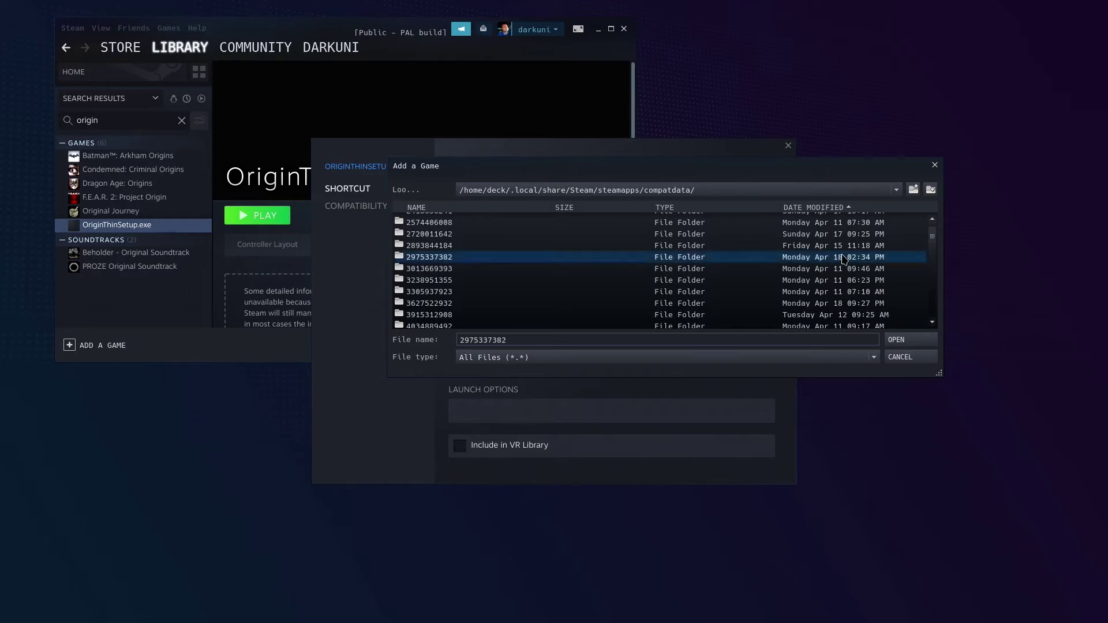
{"action": "left_click", "coordinate": [847, 305]}
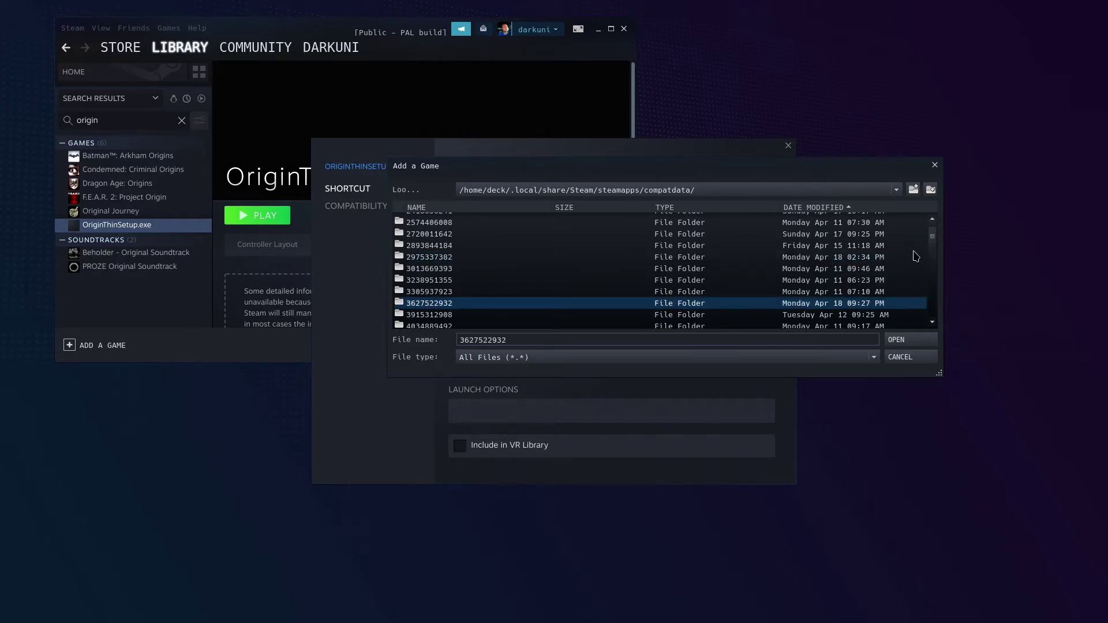
{"action": "left_click_drag", "start_coordinate": [933, 240], "coordinate": [933, 243]}
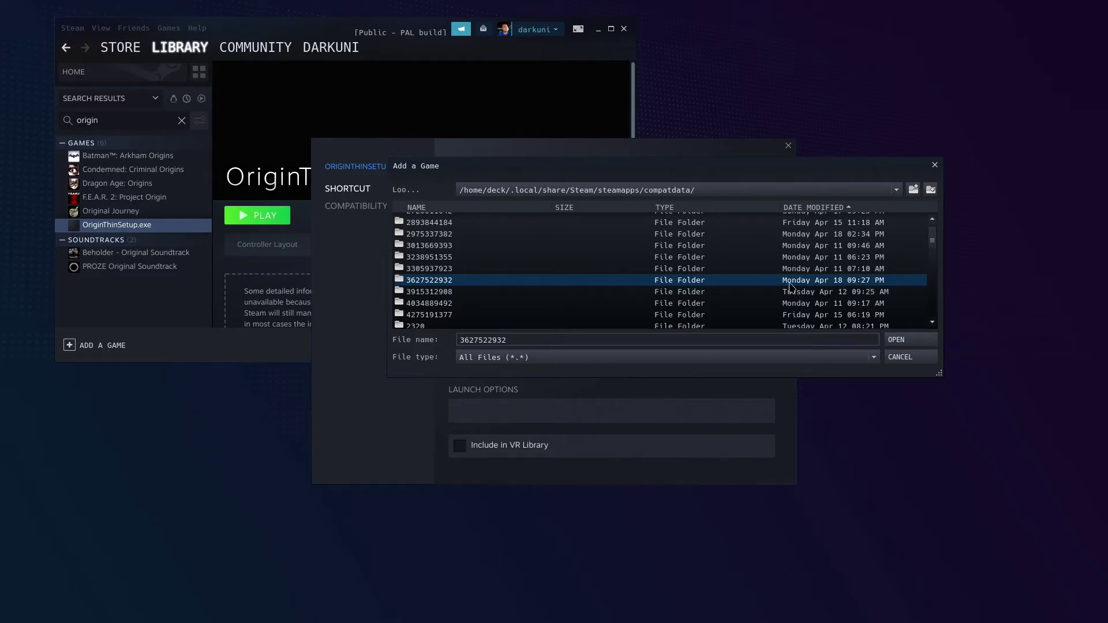
Open pfx/drive_c/Program Files (x86)/Origin in that prefix and choose Origin.exe as the target
{"action": "double_click", "coordinate": [817, 282]}
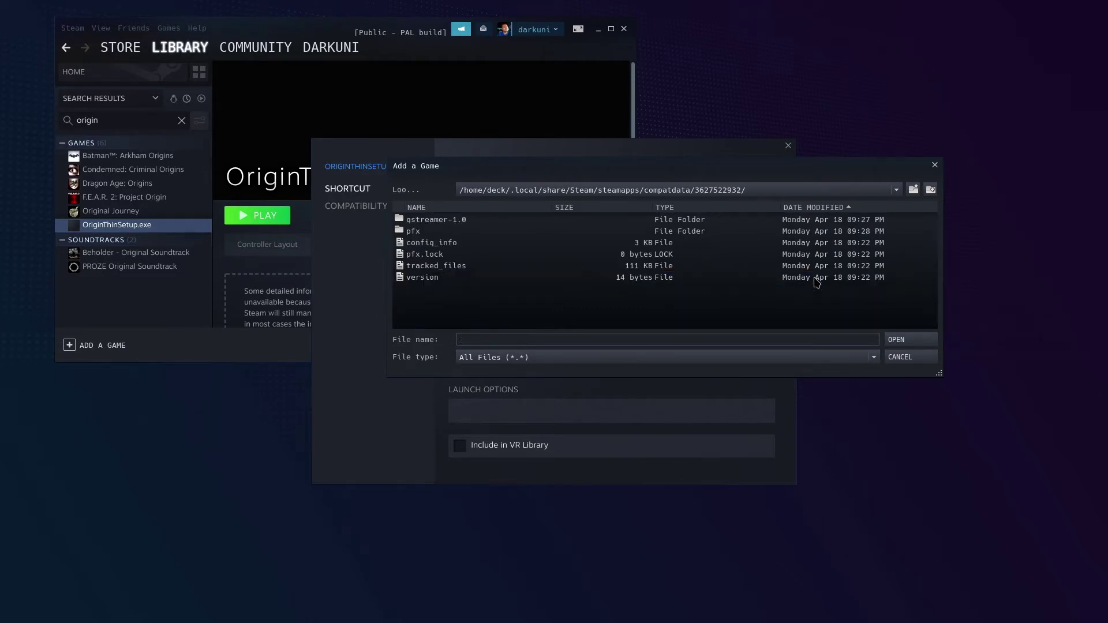
{"action": "double_click", "coordinate": [410, 231]}
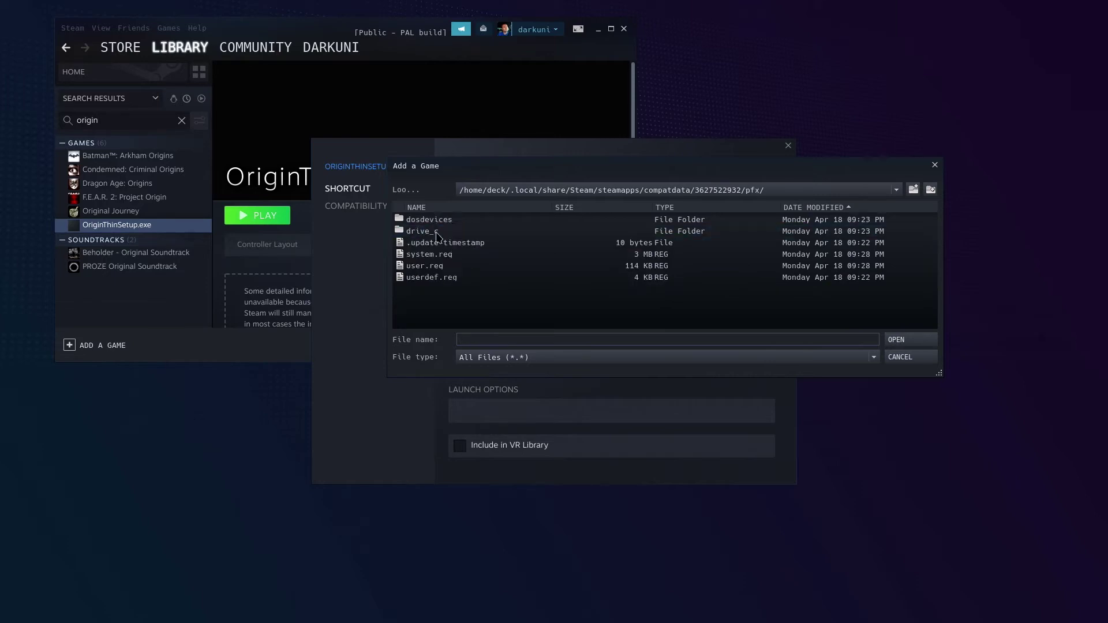
{"action": "double_click", "coordinate": [430, 233]}
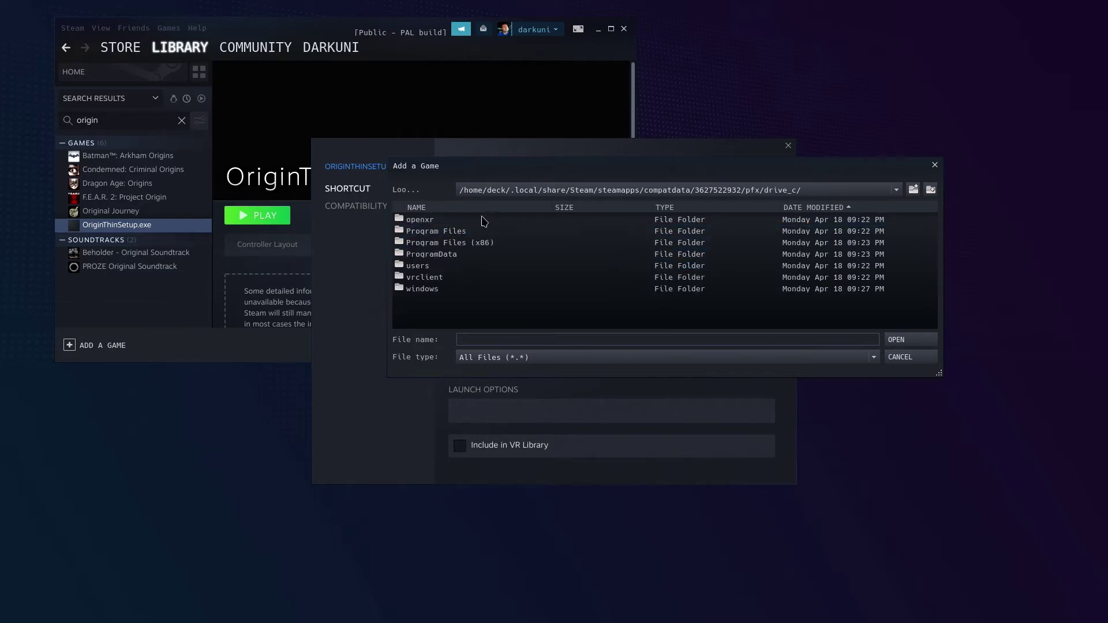
{"action": "double_click", "coordinate": [467, 243]}
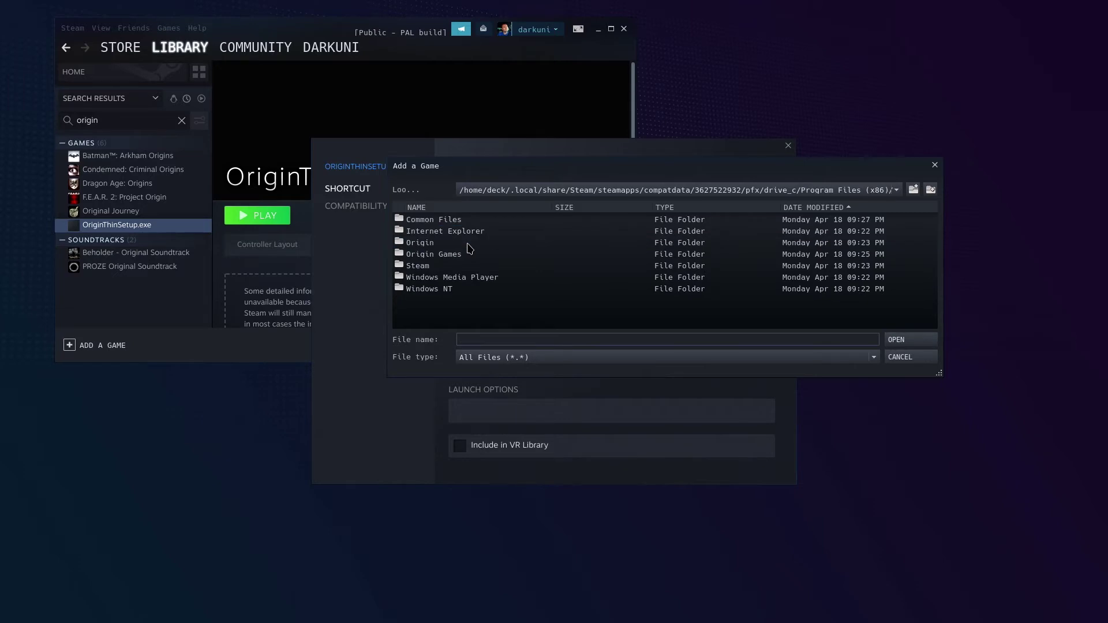
{"action": "double_click", "coordinate": [418, 245]}
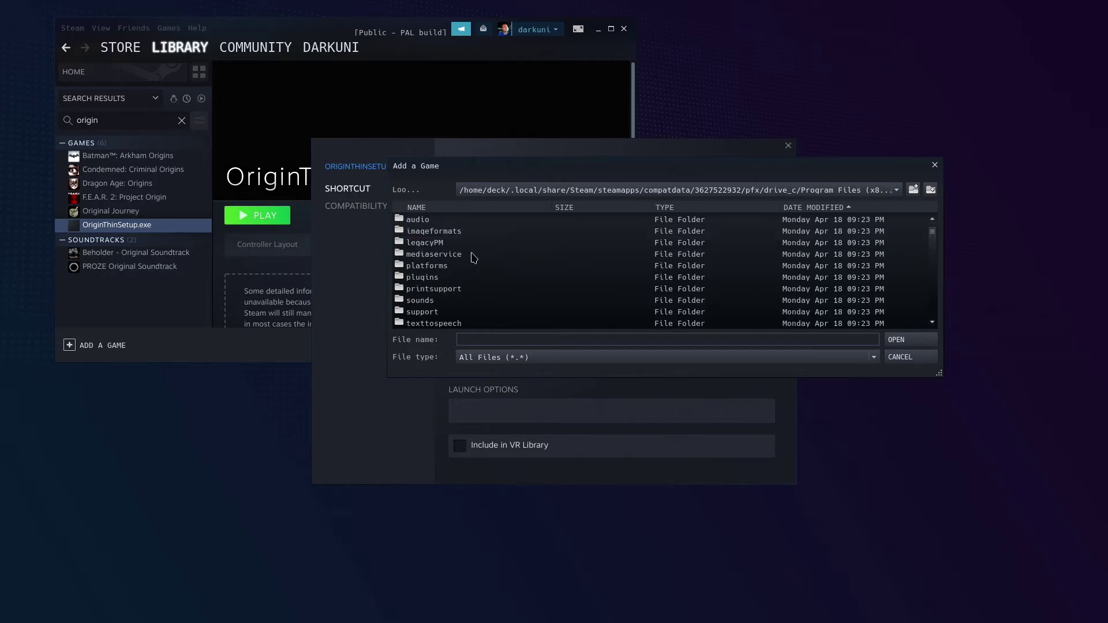
{"action": "scroll", "coordinate": [505, 255], "scroll_direction": "down", "scroll_amount": 5}
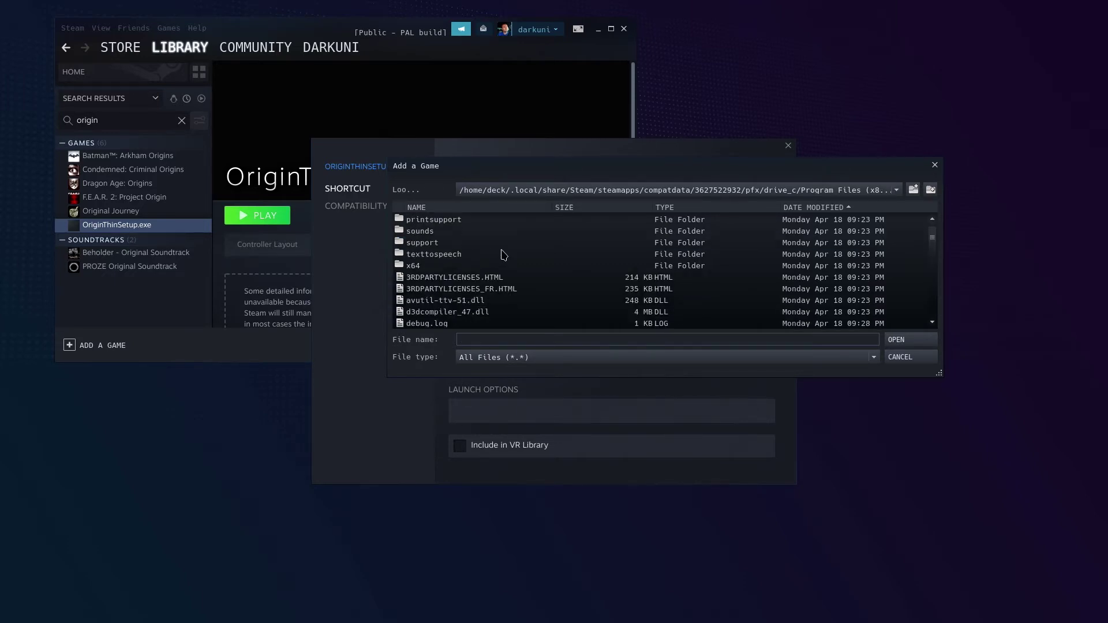
{"action": "scroll", "coordinate": [504, 254], "scroll_direction": "down", "scroll_amount": 2}
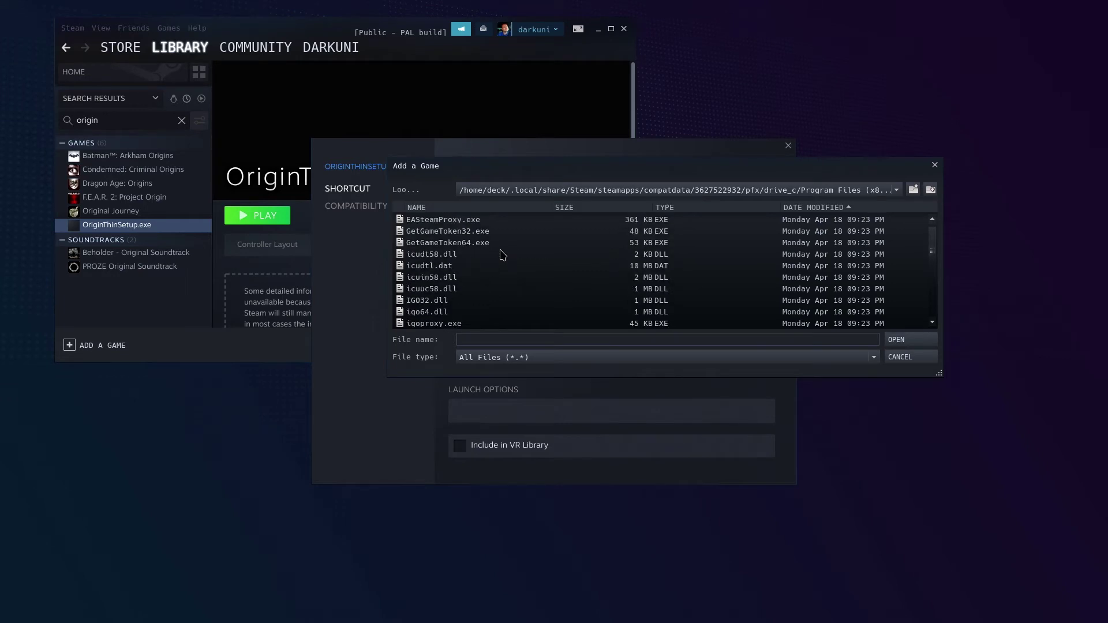
{"action": "scroll", "coordinate": [503, 254], "scroll_direction": "down", "scroll_amount": 6}
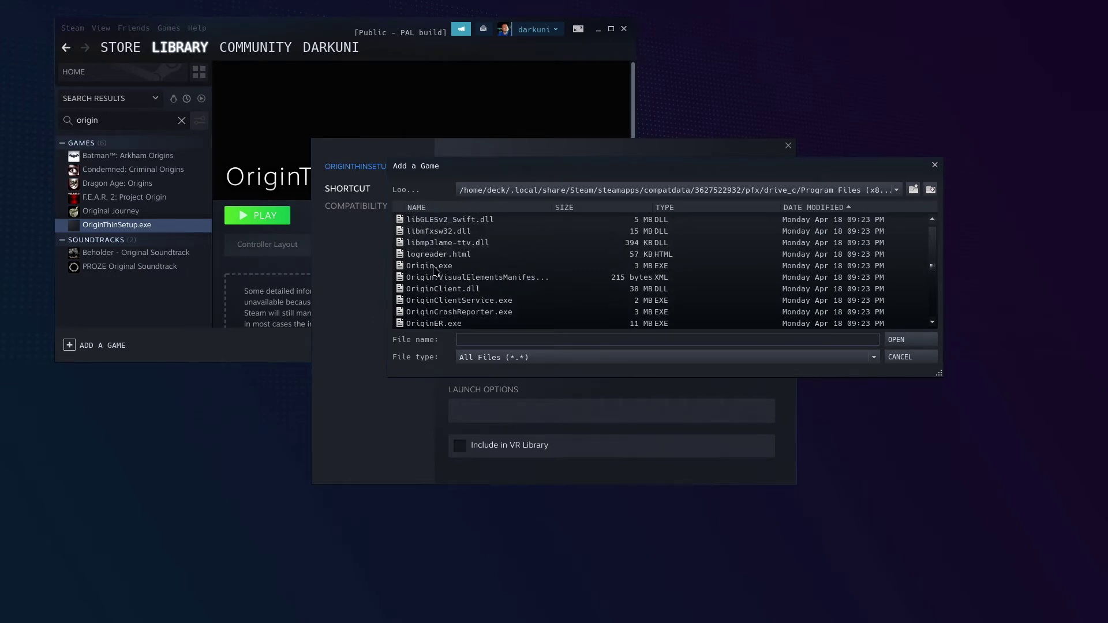
{"action": "double_click", "coordinate": [433, 266]}
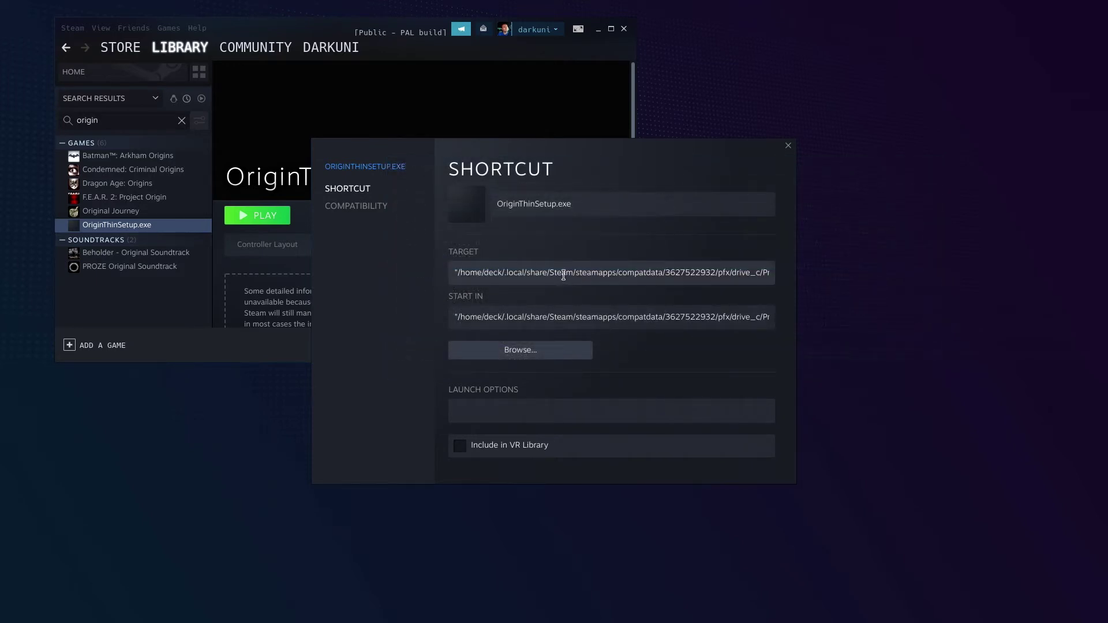
Verify the shortcut is forced to GE-Proton7-14 under Compatibility, then close its Properties
{"action": "left_click", "coordinate": [364, 207]}
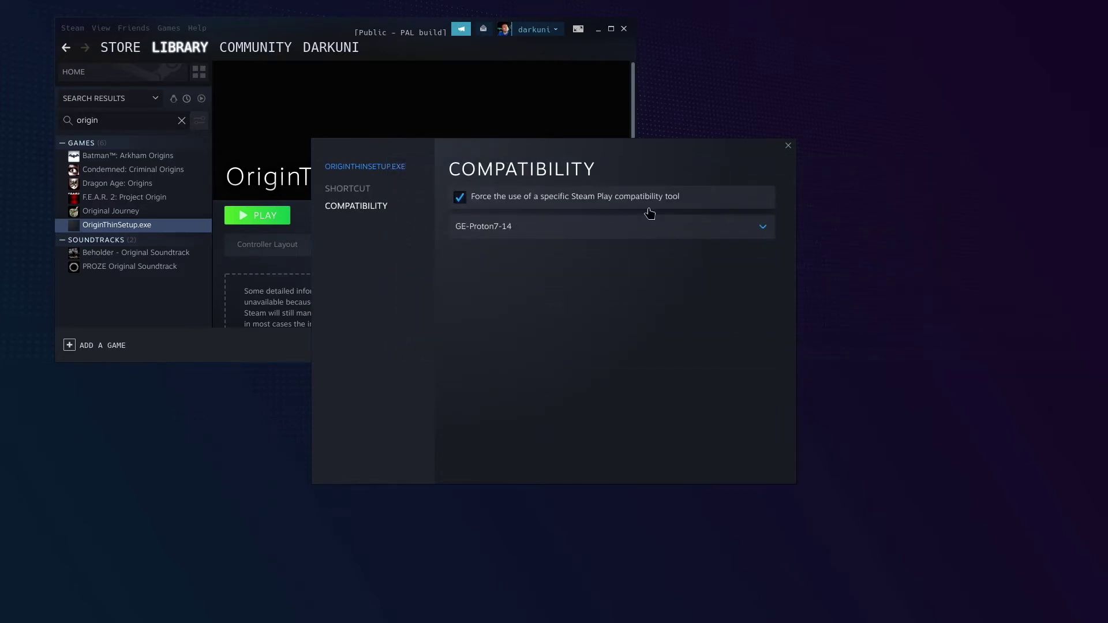
{"action": "left_click", "coordinate": [789, 146]}
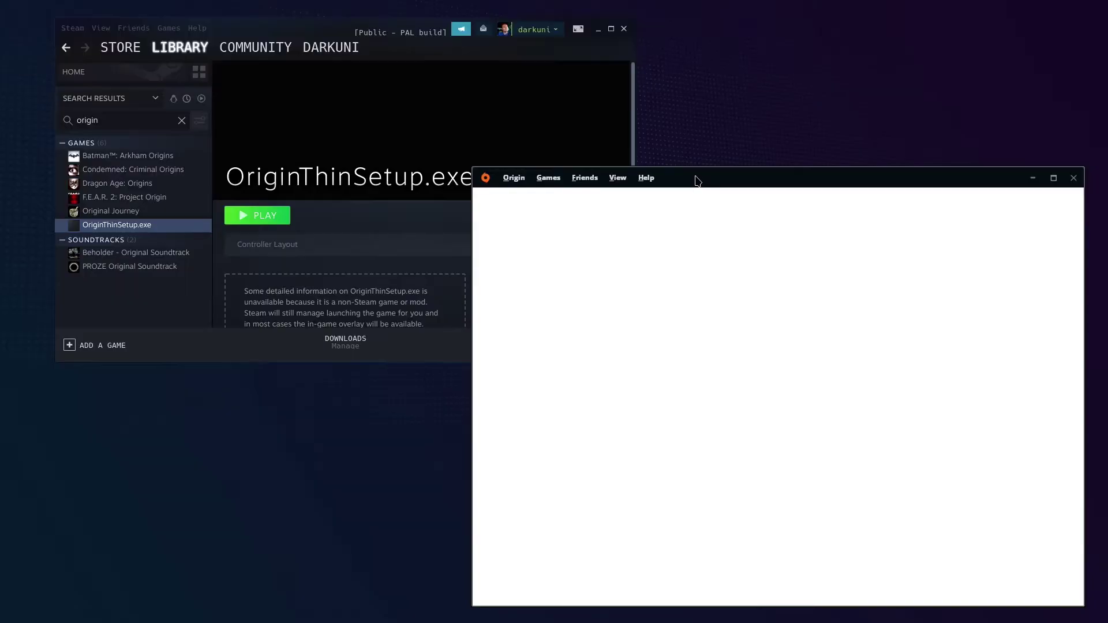
Move the Origin window up and left, then choose Exit from the Origin menu
{"action": "left_click_drag", "start_coordinate": [696, 181], "coordinate": [579, 109]}
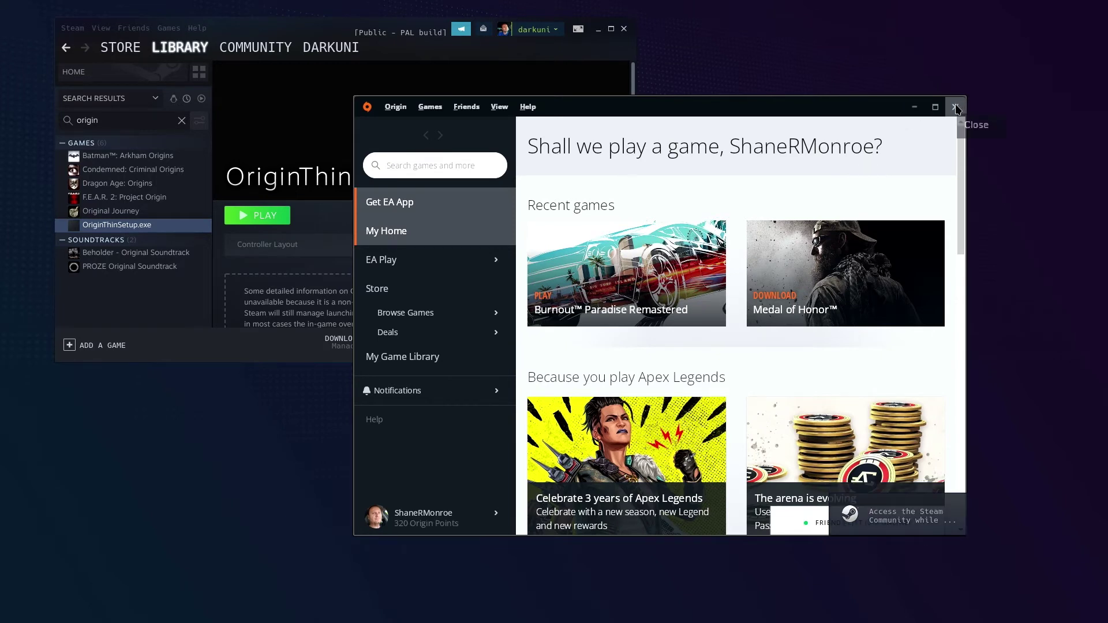
{"action": "left_click", "coordinate": [404, 113]}
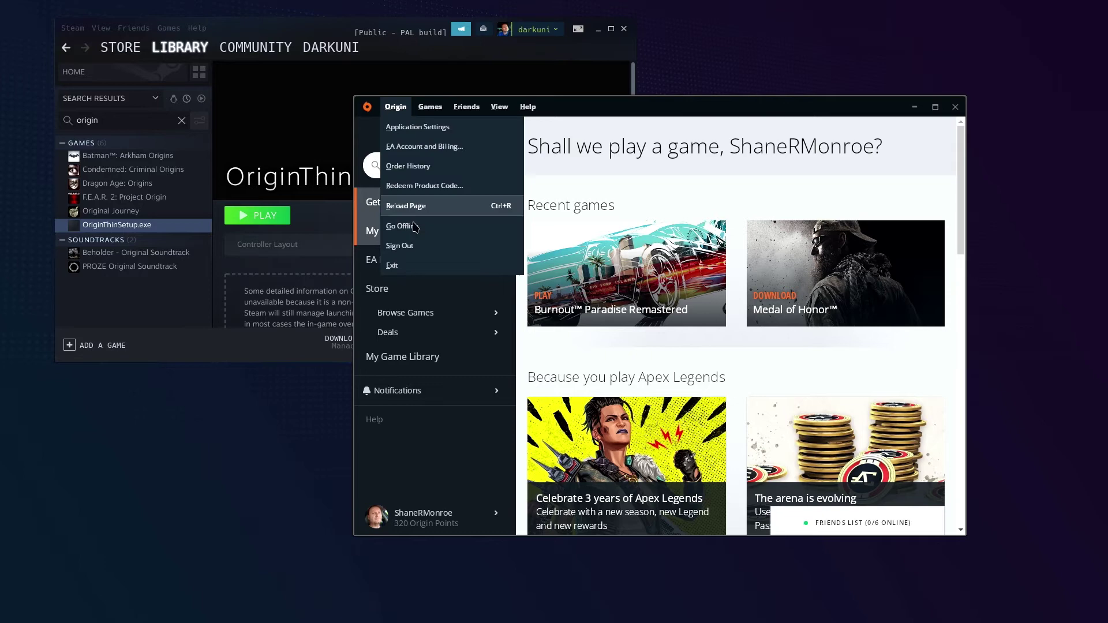
{"action": "left_click", "coordinate": [414, 271]}
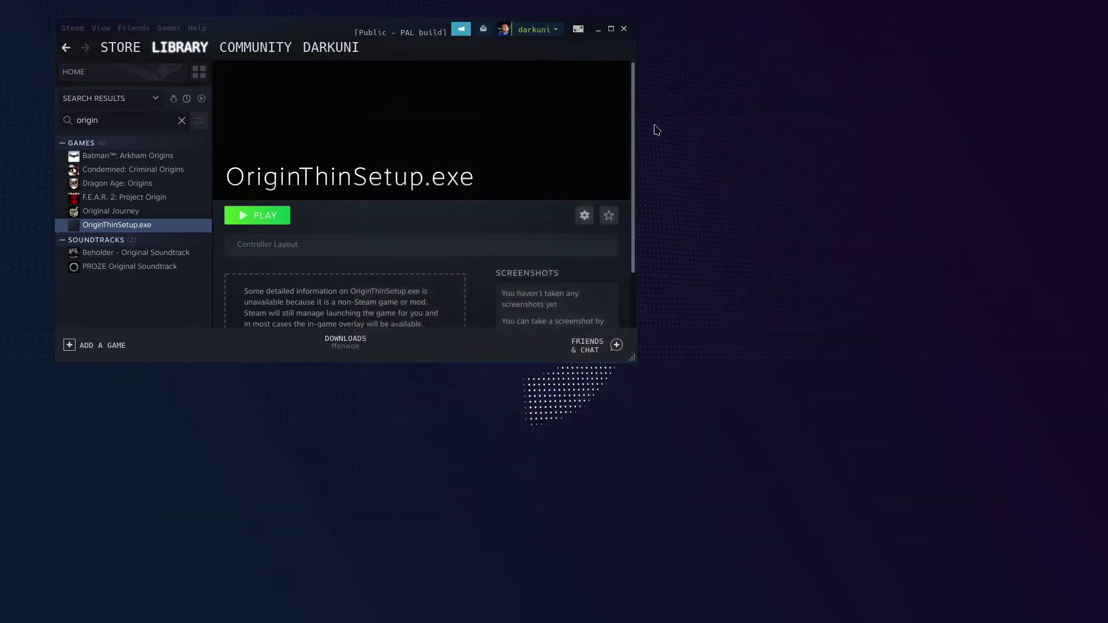
Open the shortcut's Properties and browse for a new target executable
{"action": "left_click", "coordinate": [578, 216]}
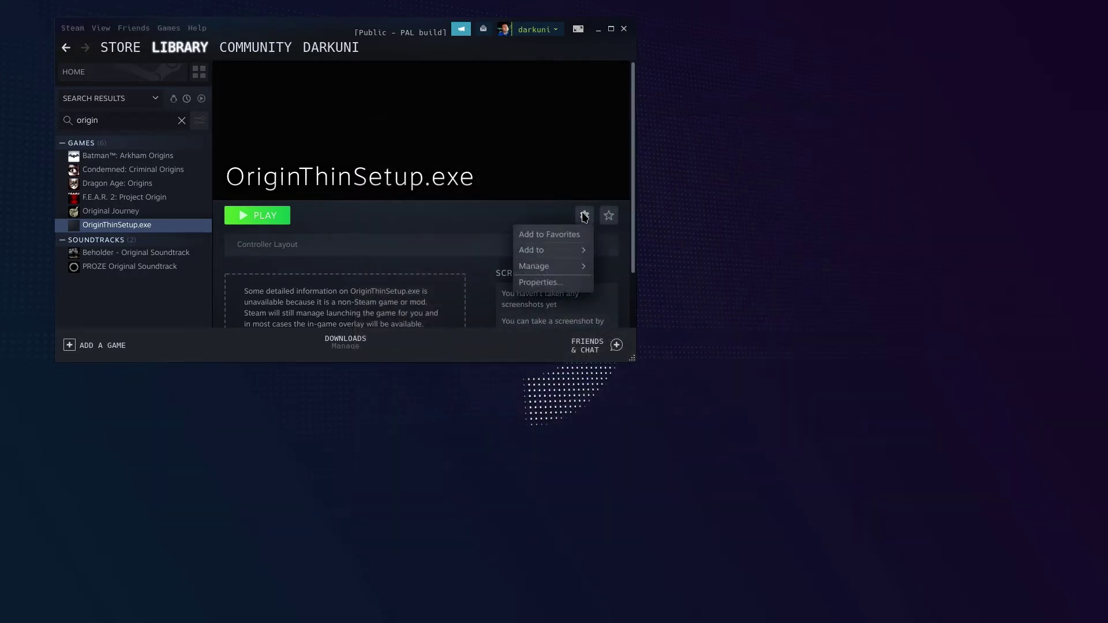
{"action": "left_click", "coordinate": [558, 279]}
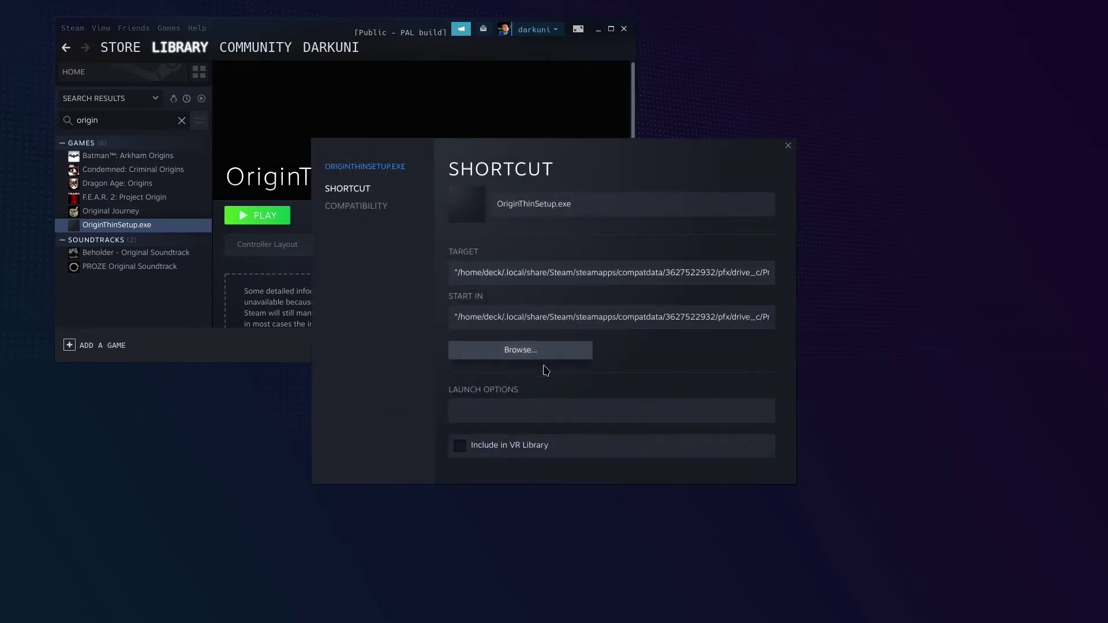
{"action": "left_click", "coordinate": [546, 353]}
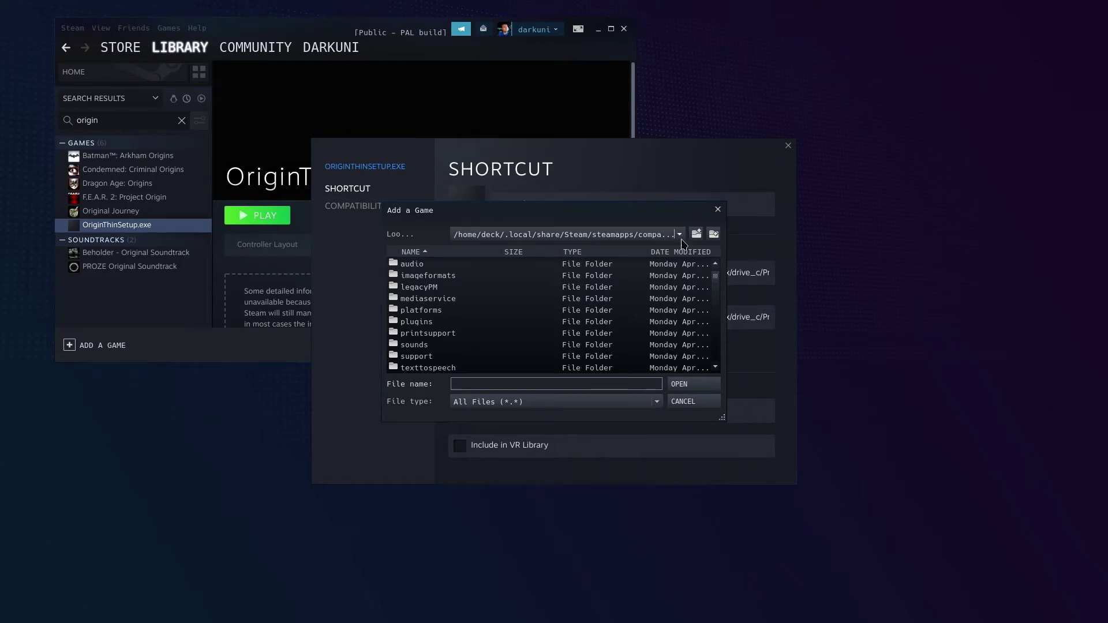
{"action": "scroll", "coordinate": [684, 300], "scroll_direction": "down", "scroll_amount": 4}
{"action": "scroll", "coordinate": [677, 300], "scroll_direction": "up", "scroll_amount": 2}
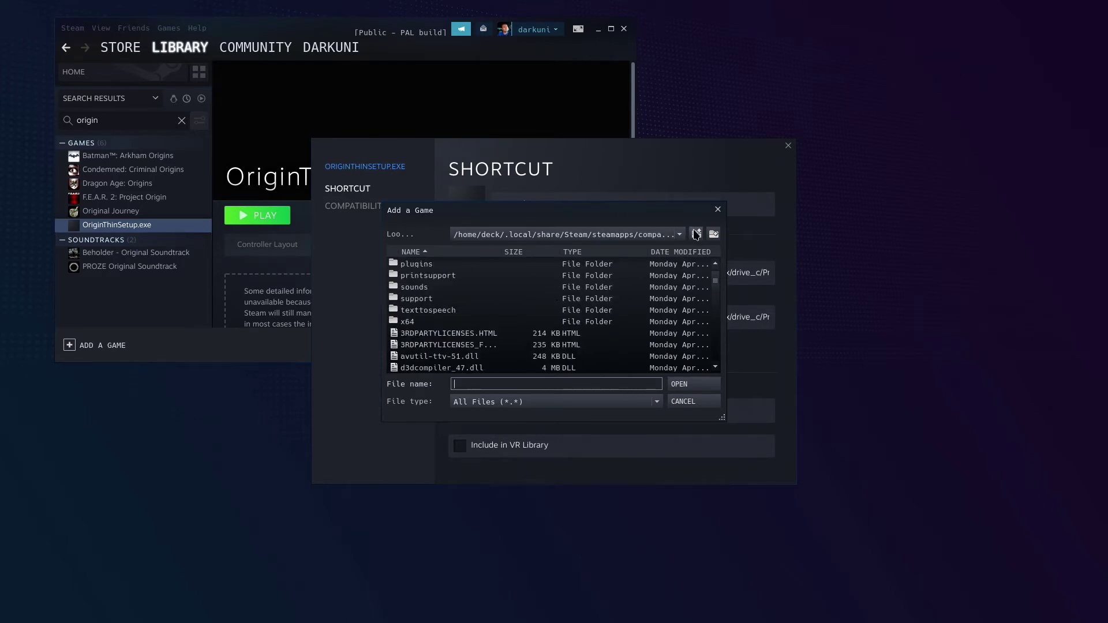
Go up to Origin Games/BurnoutPR, choose BurnoutPR.exe, recheck compatibility, and close Properties
{"action": "left_click", "coordinate": [696, 234]}
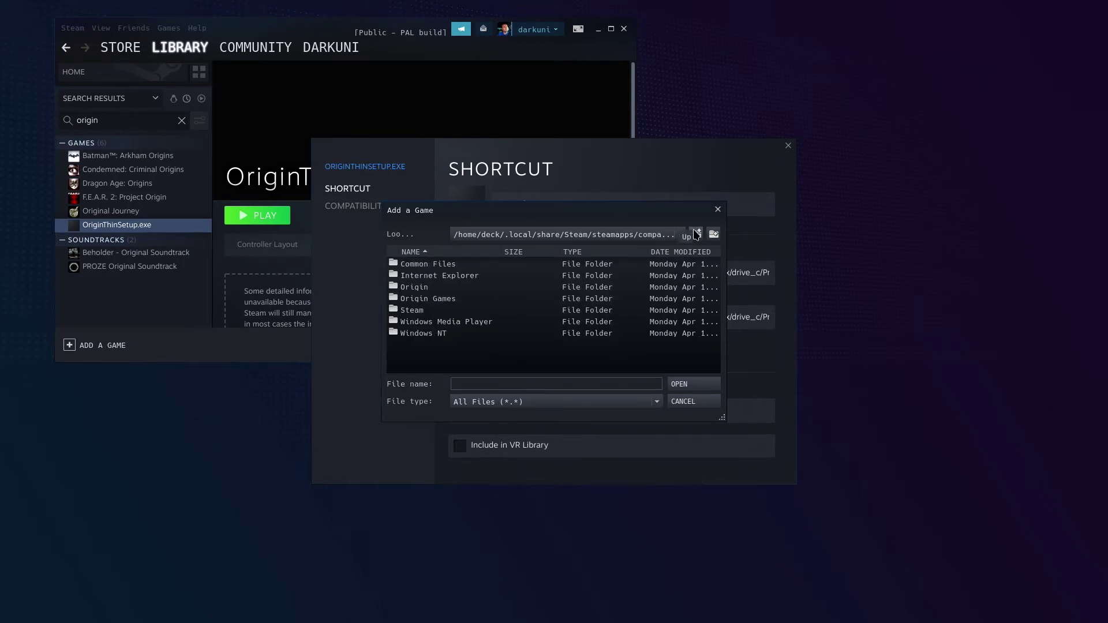
{"action": "double_click", "coordinate": [438, 302]}
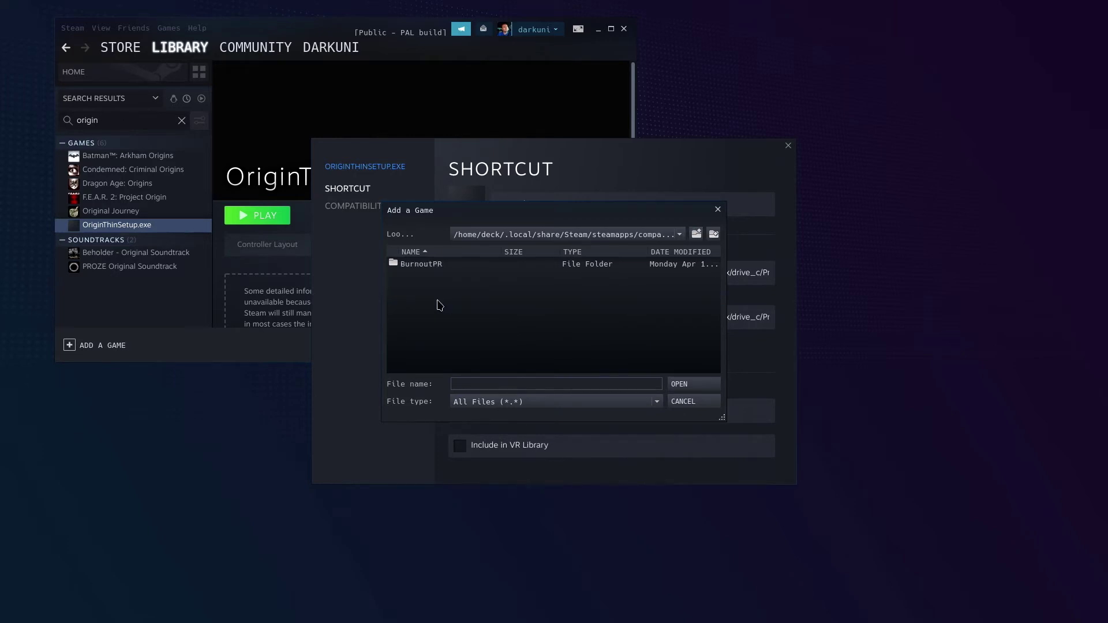
{"action": "left_click", "coordinate": [426, 267]}
{"action": "double_click", "coordinate": [426, 268]}
{"action": "scroll", "coordinate": [474, 303], "scroll_direction": "down", "scroll_amount": 5}
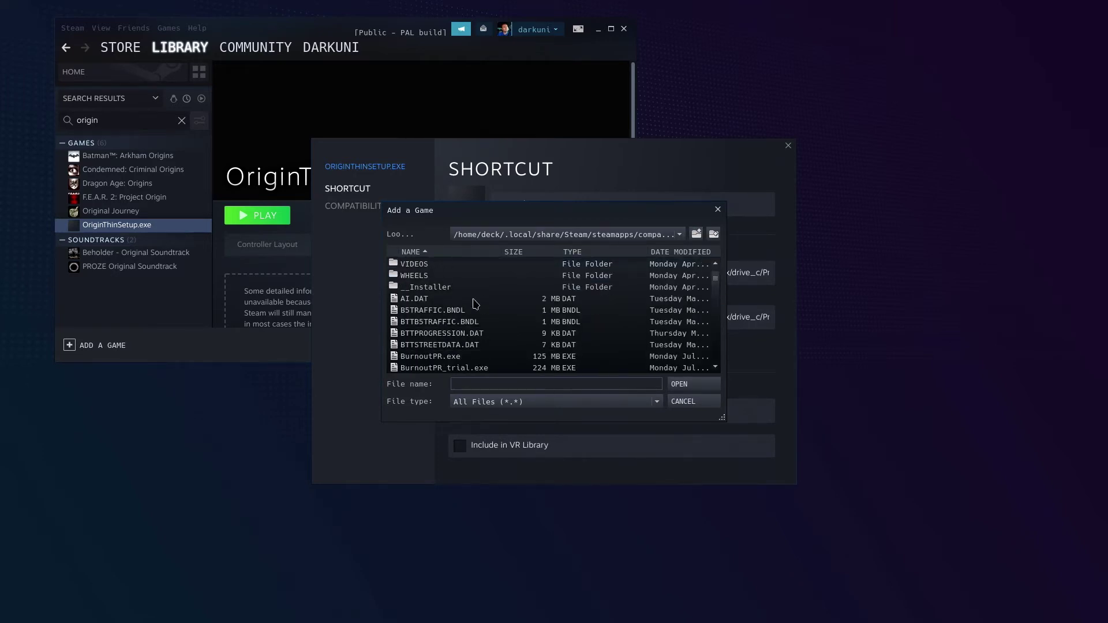
{"action": "scroll", "coordinate": [475, 304], "scroll_direction": "down", "scroll_amount": 2}
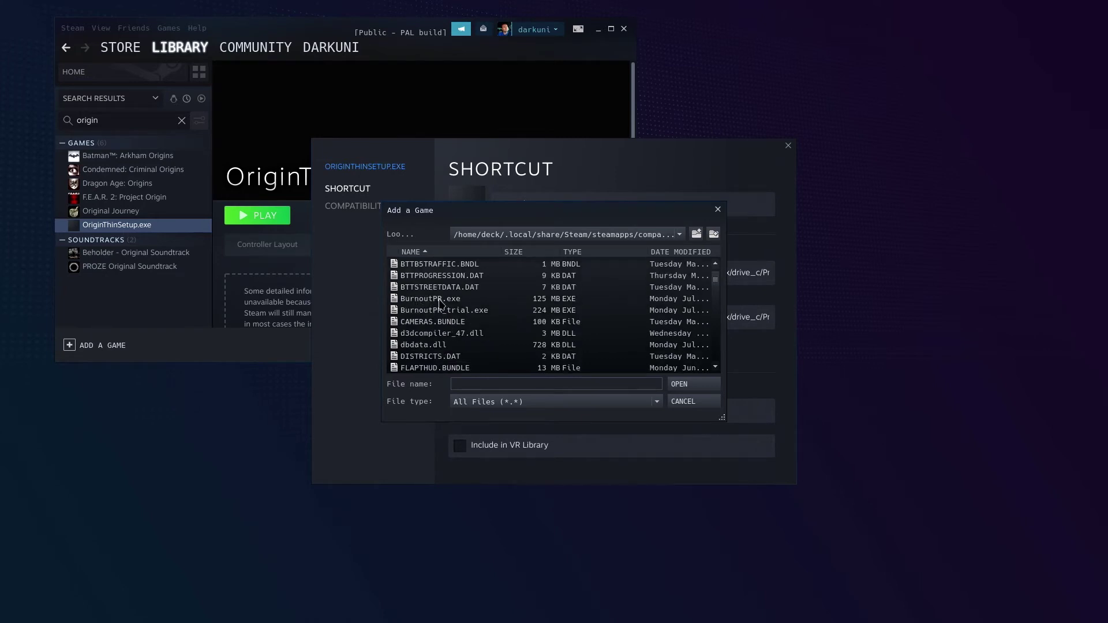
{"action": "double_click", "coordinate": [440, 299]}
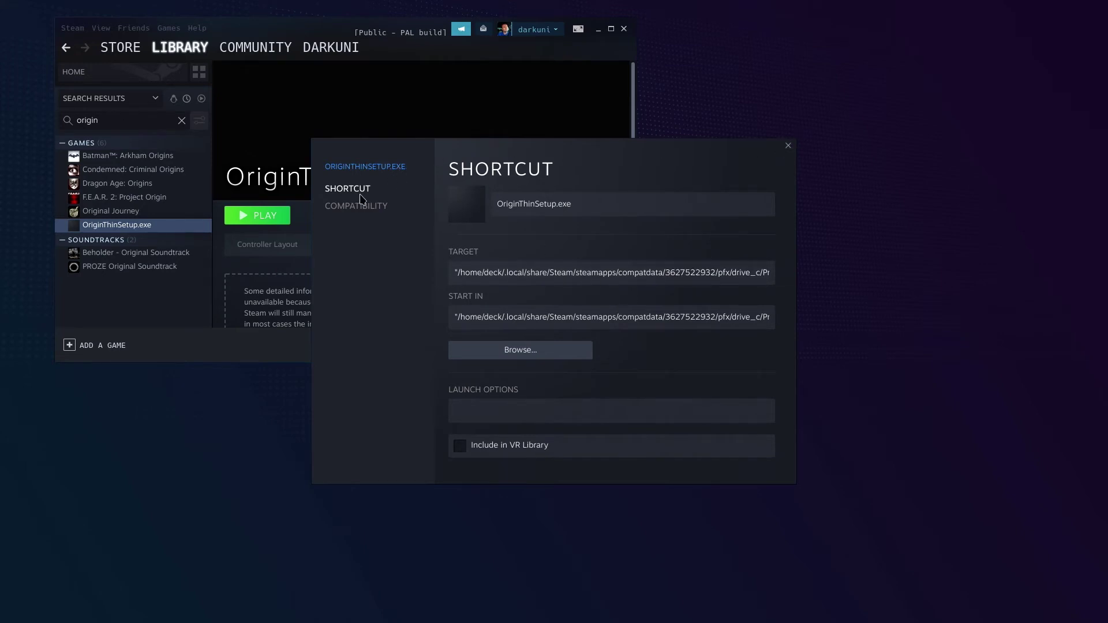
{"action": "left_click", "coordinate": [346, 206]}
{"action": "left_click", "coordinate": [788, 146]}
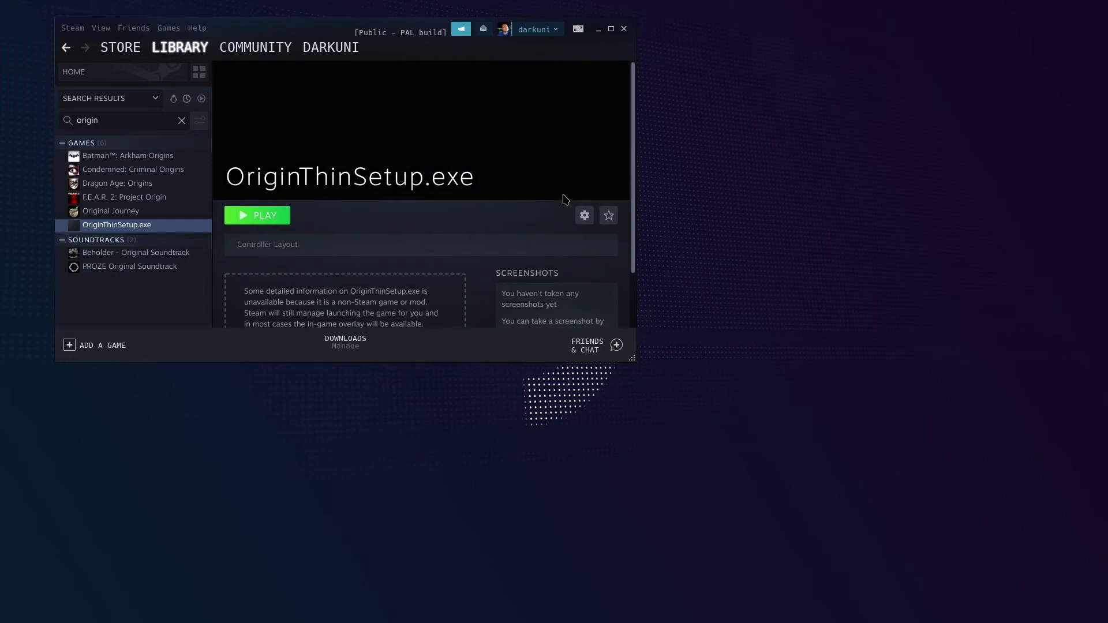
Replace the shortcut's name with 'Burnout Paradise Remastered' in its Properties and close the dialog
{"action": "left_click", "coordinate": [584, 216]}
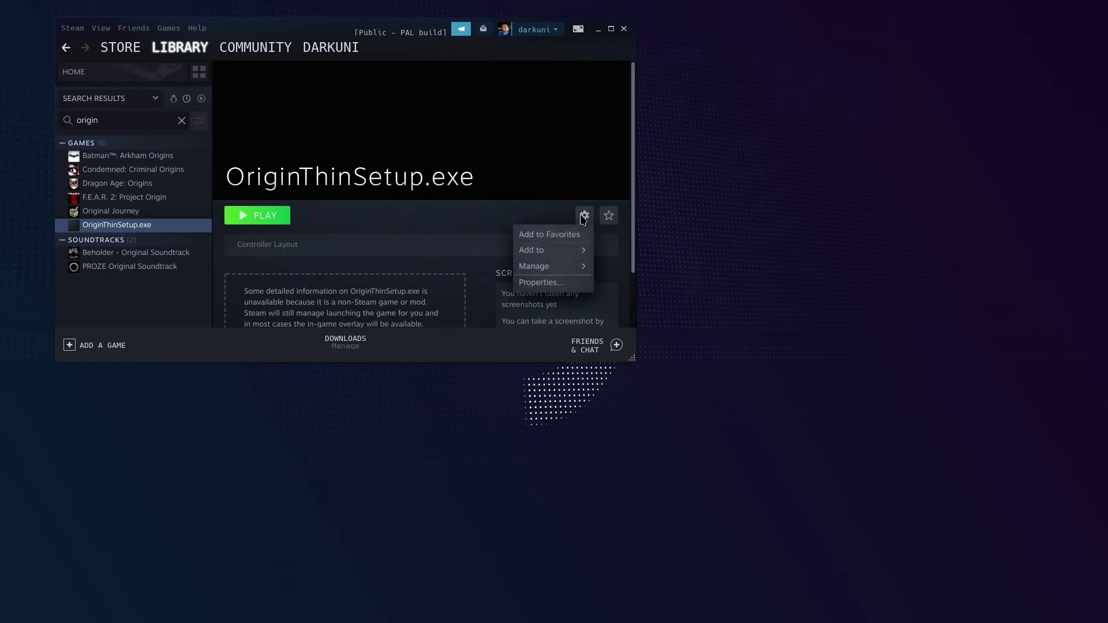
{"action": "left_click", "coordinate": [535, 279]}
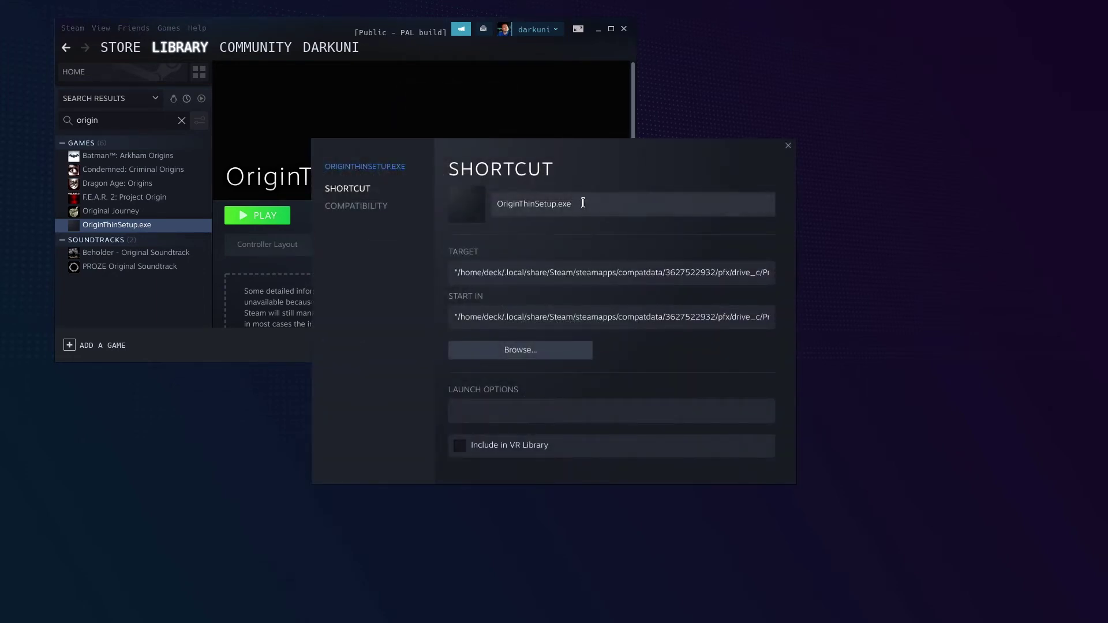
{"action": "left_click_drag", "start_coordinate": [574, 203], "coordinate": [412, 203]}
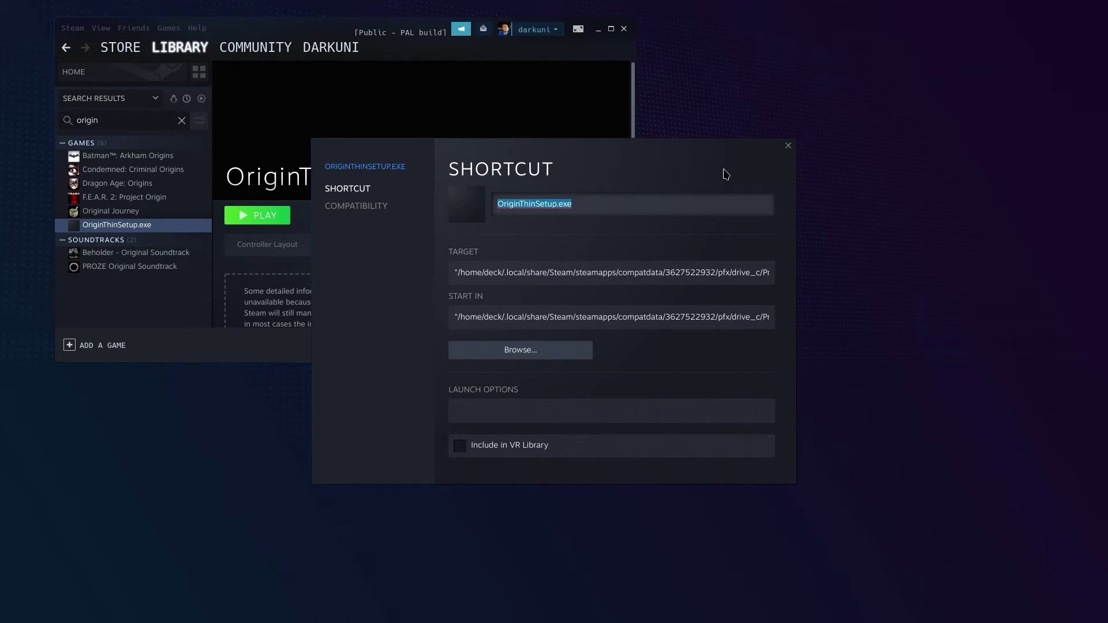
{"action": "type", "text": "Burnhout"}
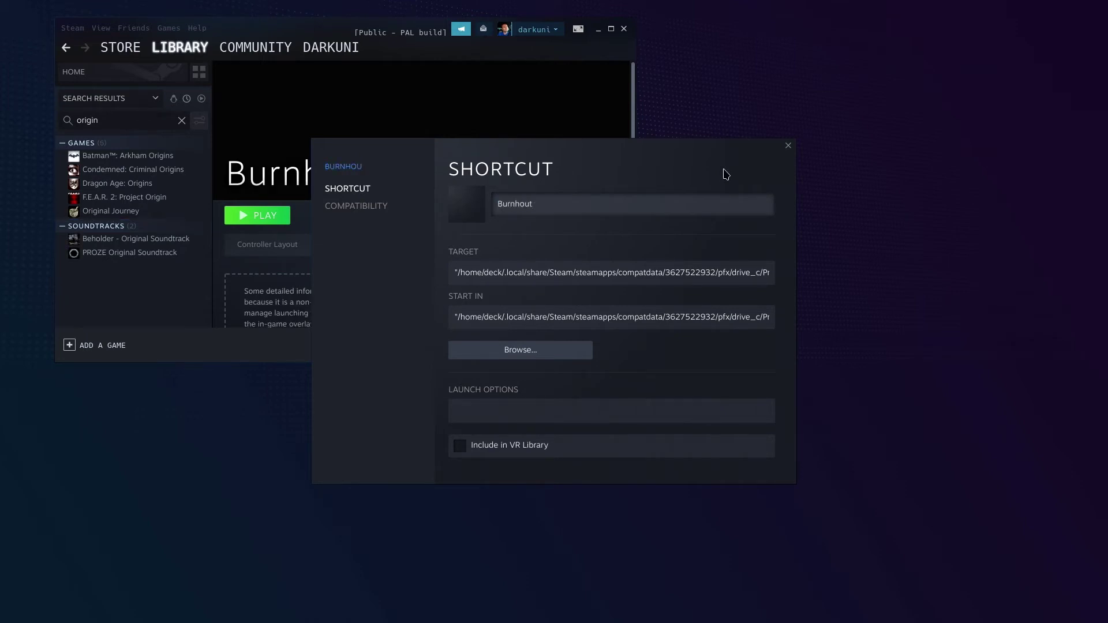
{"action": "key", "text": "BackSpace"}
{"action": "key", "text": "BackSpace"}
{"action": "key", "text": "BackSpace"}
{"action": "key", "text": "BackSpace"}
{"action": "type", "text": "out Paradise RE"}
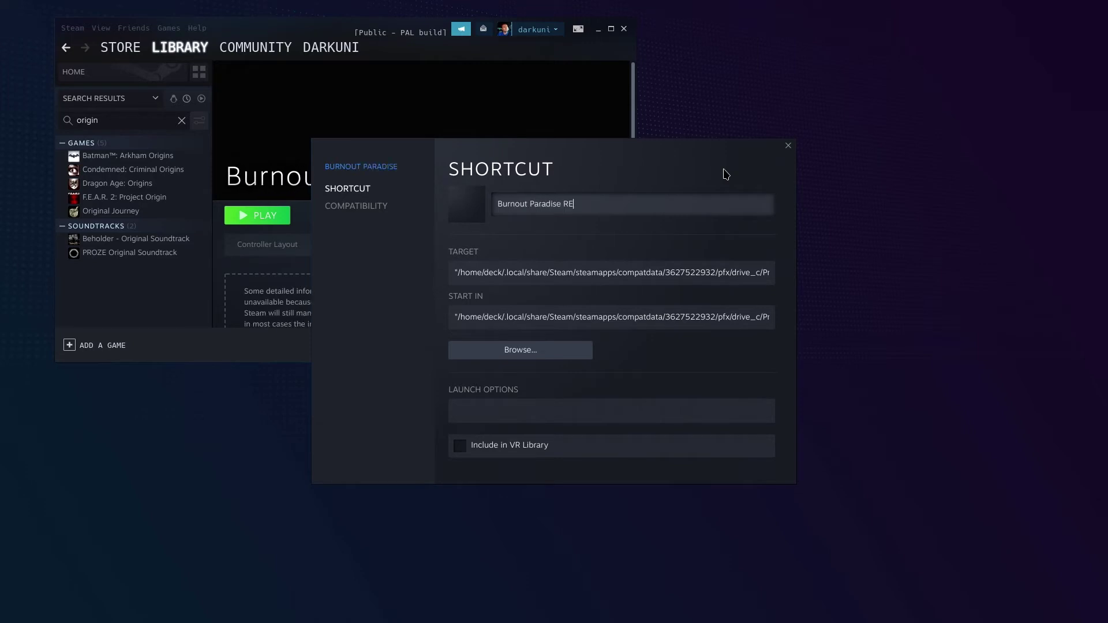
{"action": "key", "text": "BackSpace"}
{"action": "type", "text": "em"}
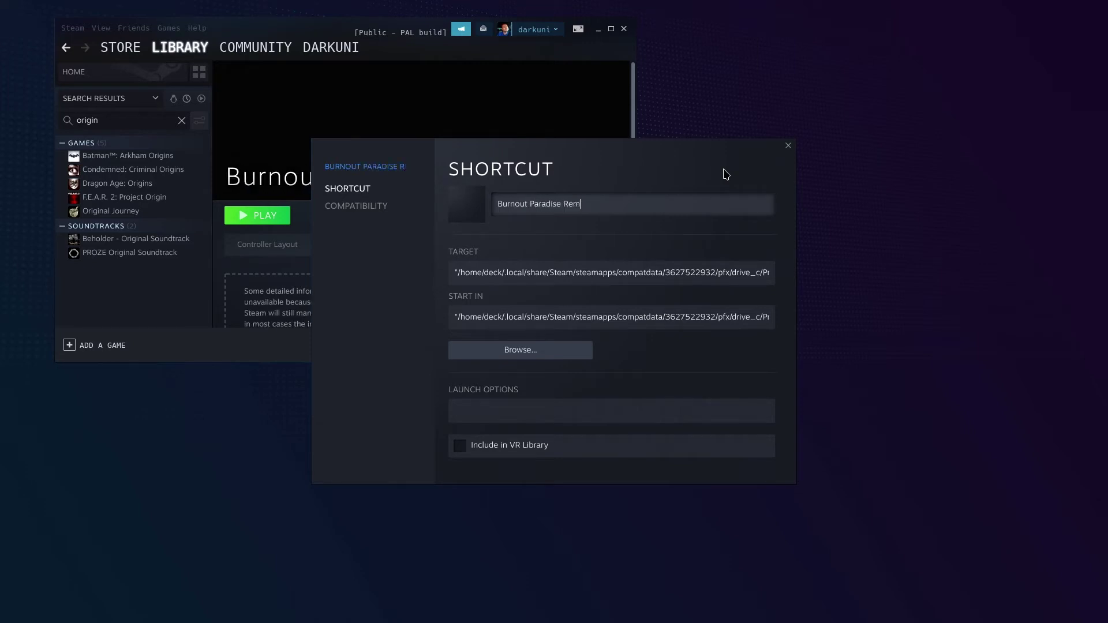
{"action": "type", "text": "astered"}
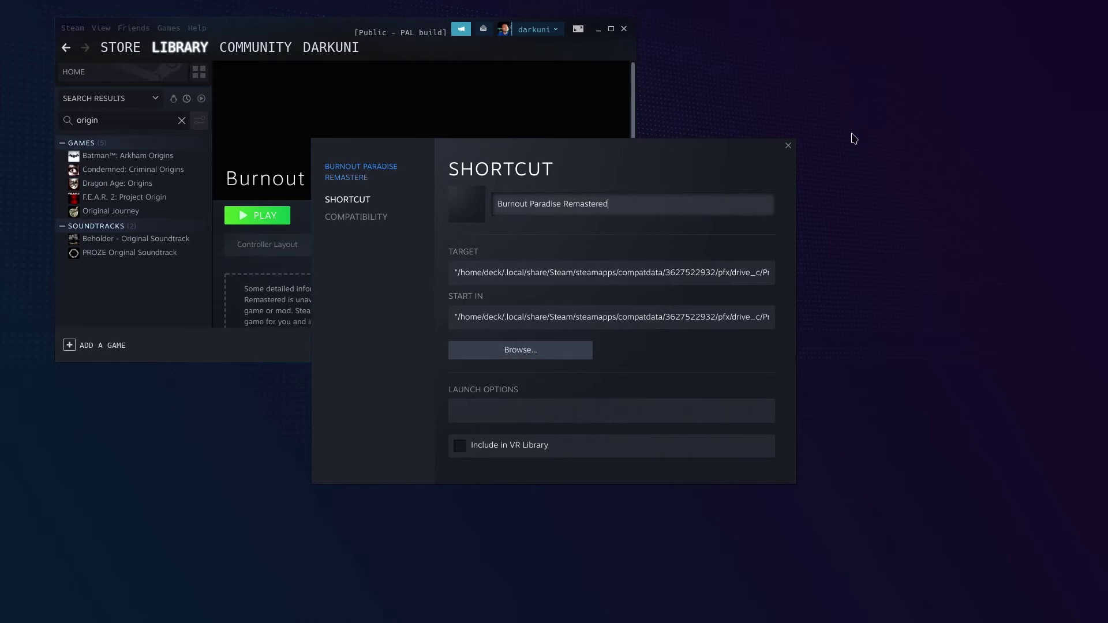
{"action": "left_click", "coordinate": [788, 146]}
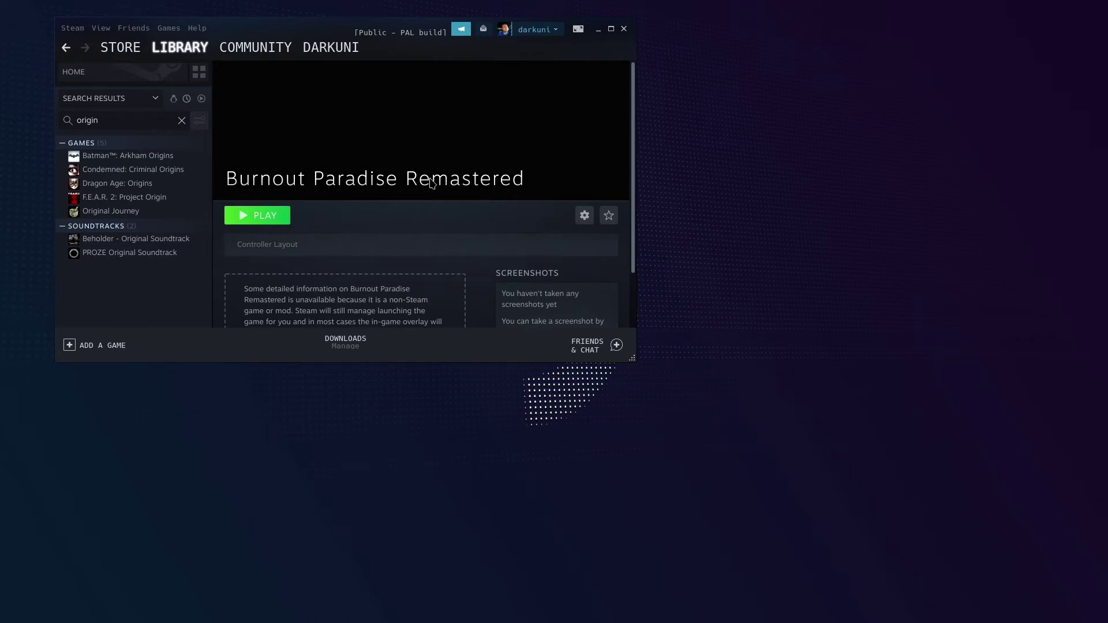
Test-launch the renamed Burnout Paradise Remastered shortcut, then close the Origin window once it appears
{"action": "left_click", "coordinate": [277, 218]}
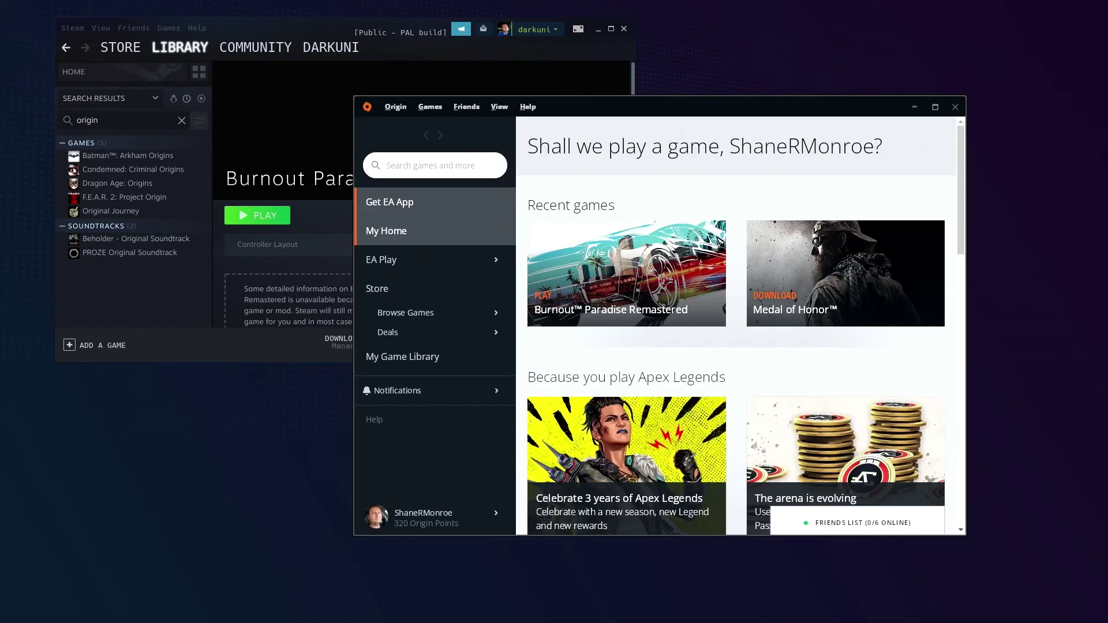
{"action": "left_click", "coordinate": [958, 111]}
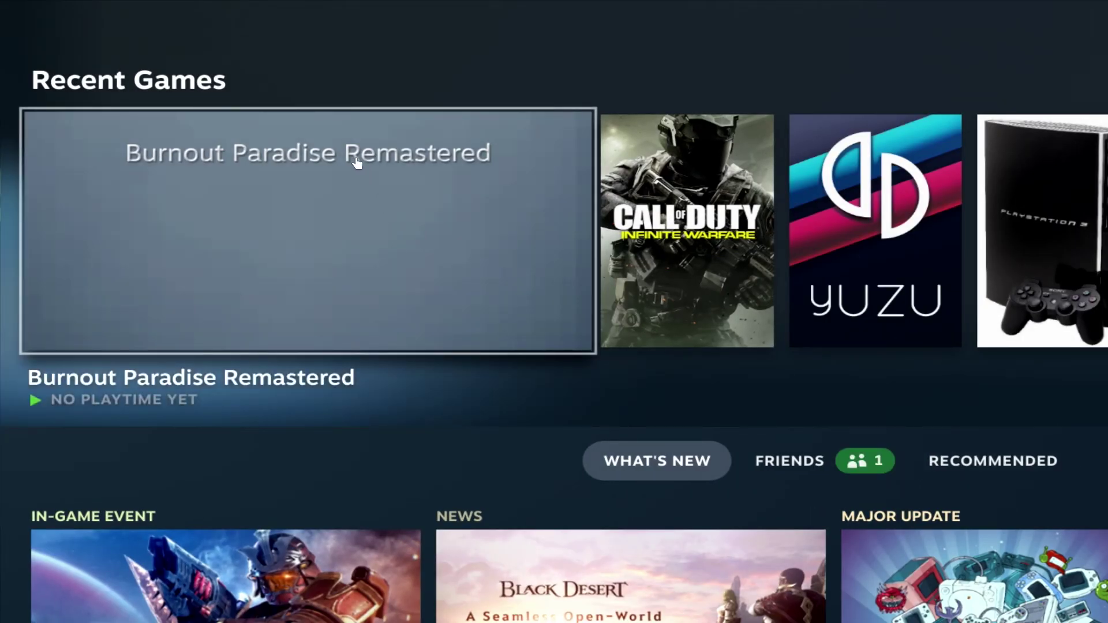
Start Burnout Paradise Remastered from its Game Mode page and lower the volume while it loads
{"action": "left_click", "coordinate": [289, 160]}
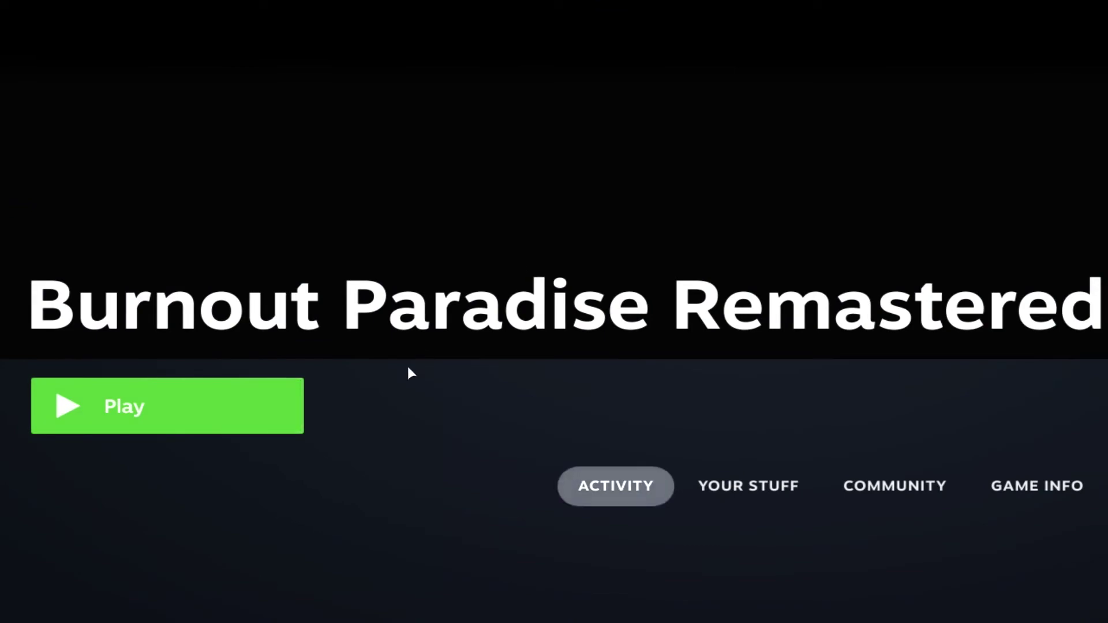
{"action": "left_click", "coordinate": [165, 417]}
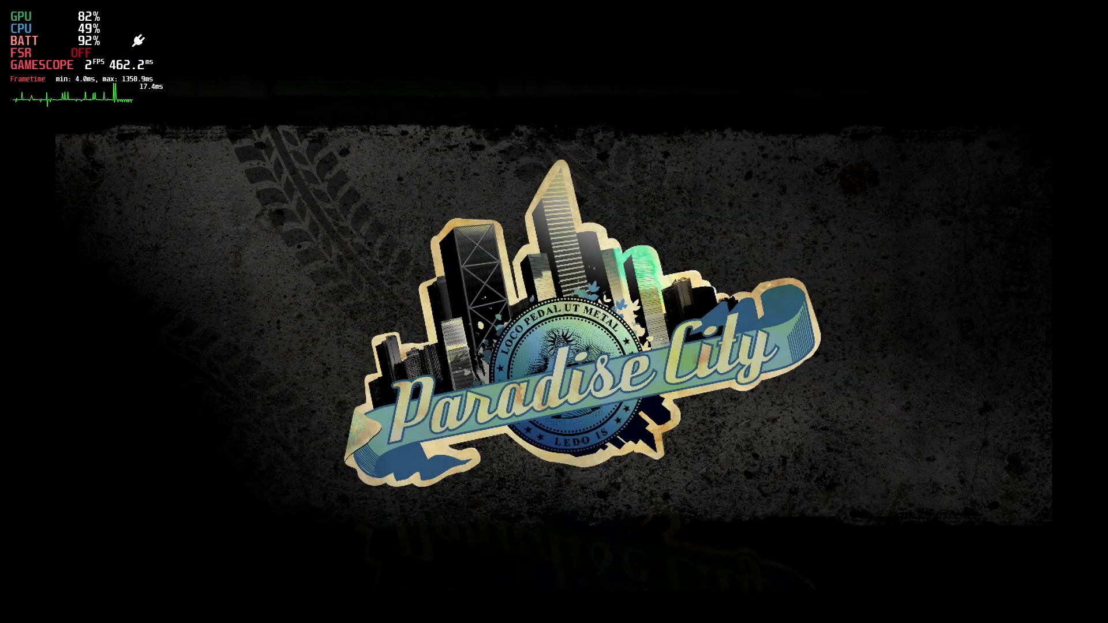
{"action": "key", "text": "XF86AudioLowerVolume"}
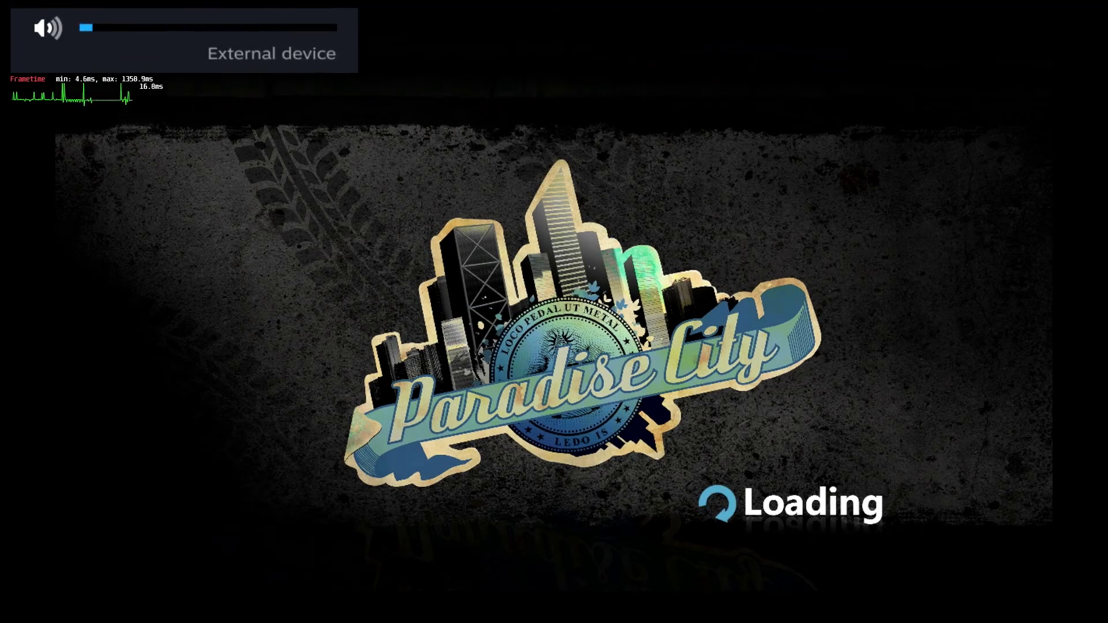